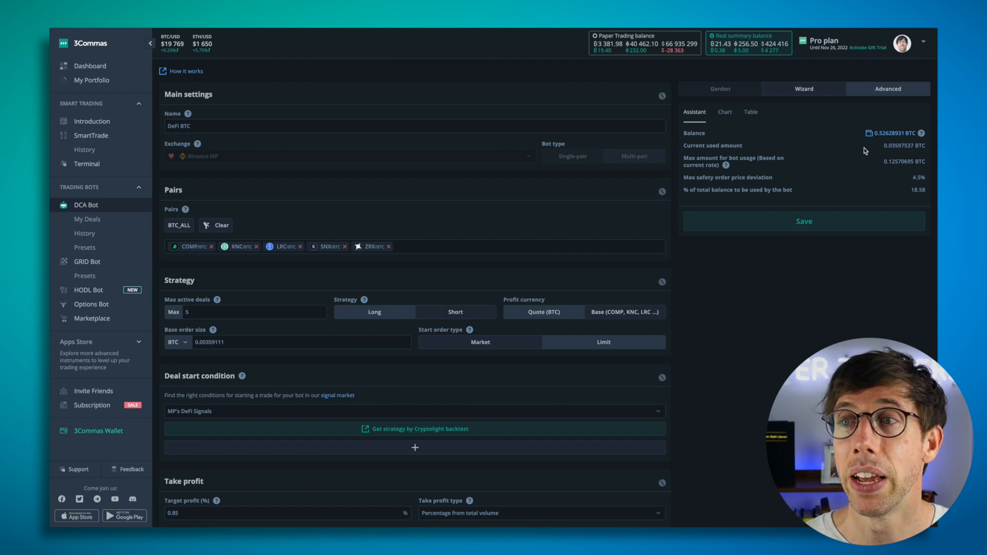
Step: Examine the balance breakdown and the maximum amount for bot usage in the bot's assistant summary
{"action": "mouse_move", "coordinate": [923, 135]}
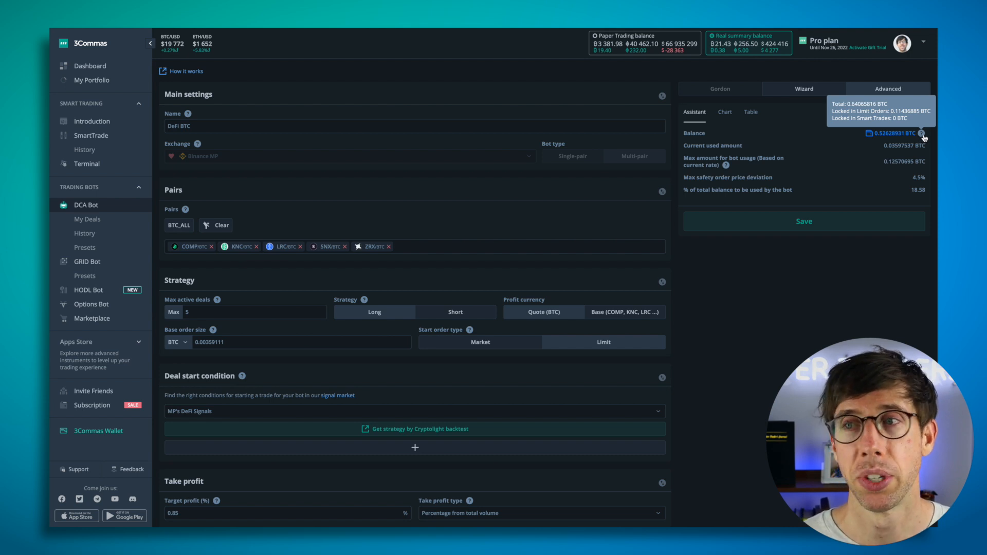
{"action": "left_click_drag", "start_coordinate": [915, 161], "coordinate": [879, 164]}
{"action": "left_click", "coordinate": [888, 162]}
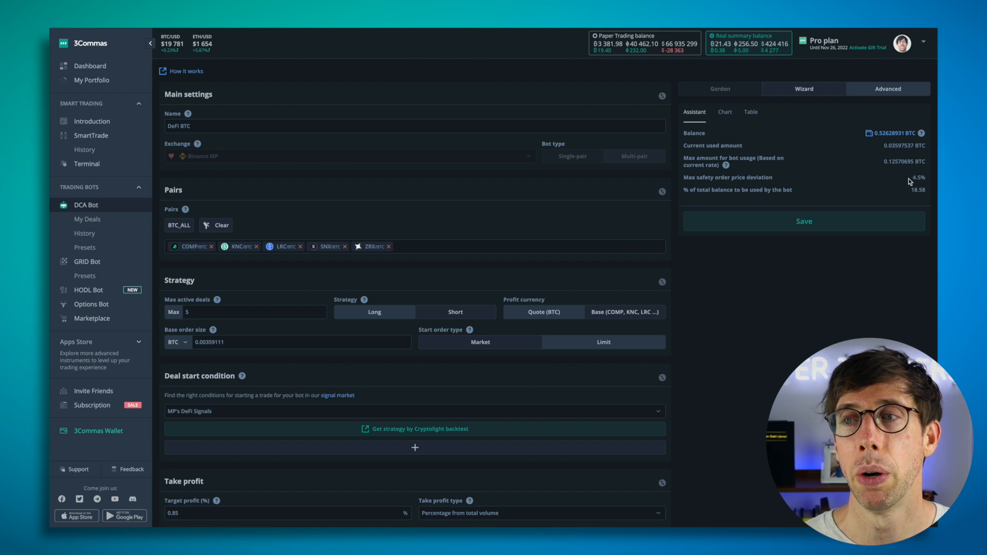
Step: Inspect the used-amount chart point by point on both curves, from the base order to safety order 2
{"action": "left_click", "coordinate": [724, 114]}
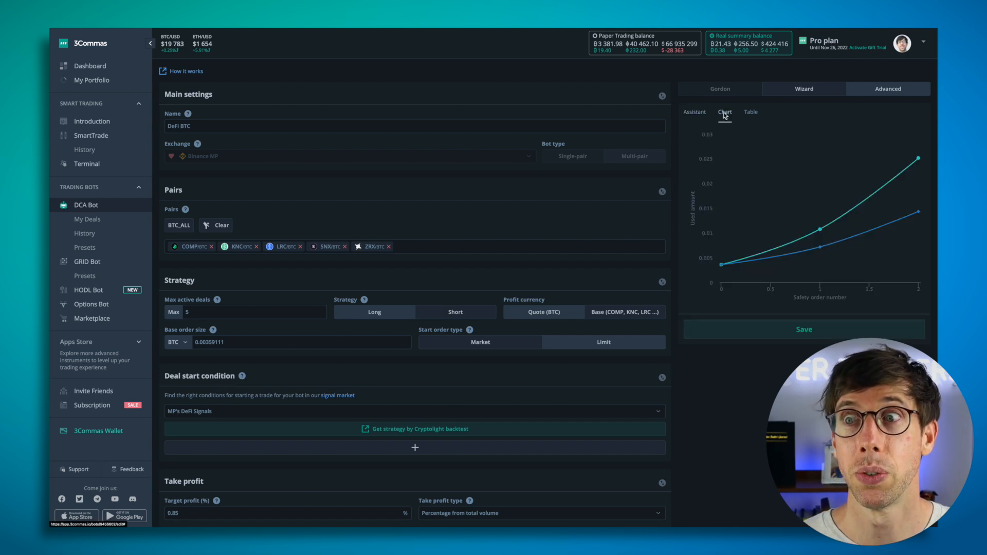
{"action": "mouse_move", "coordinate": [722, 264]}
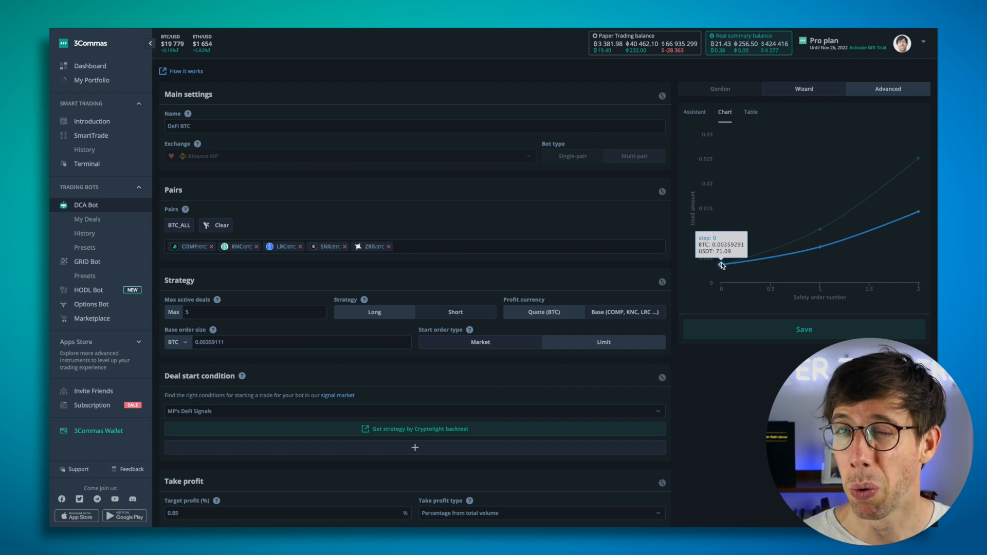
{"action": "mouse_move", "coordinate": [820, 231]}
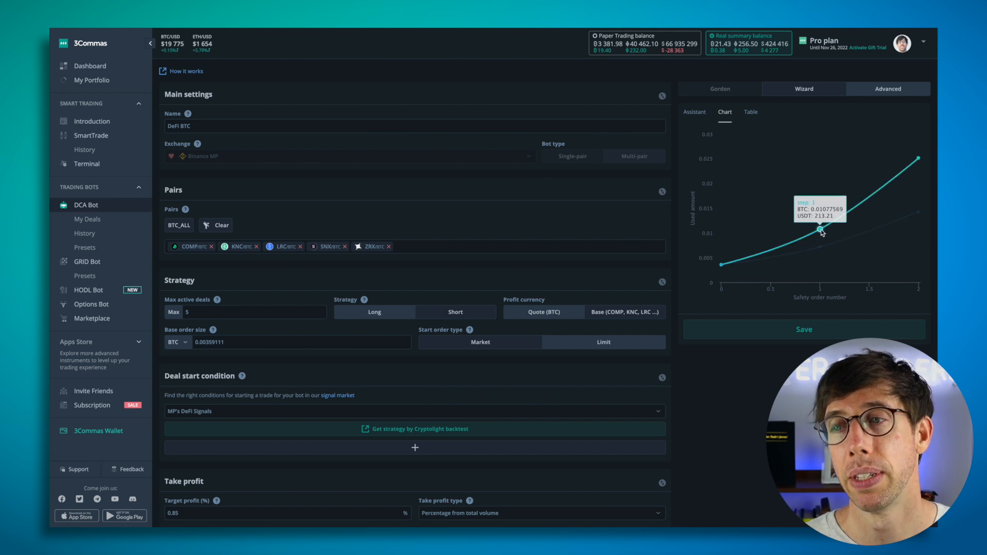
{"action": "mouse_move", "coordinate": [918, 213]}
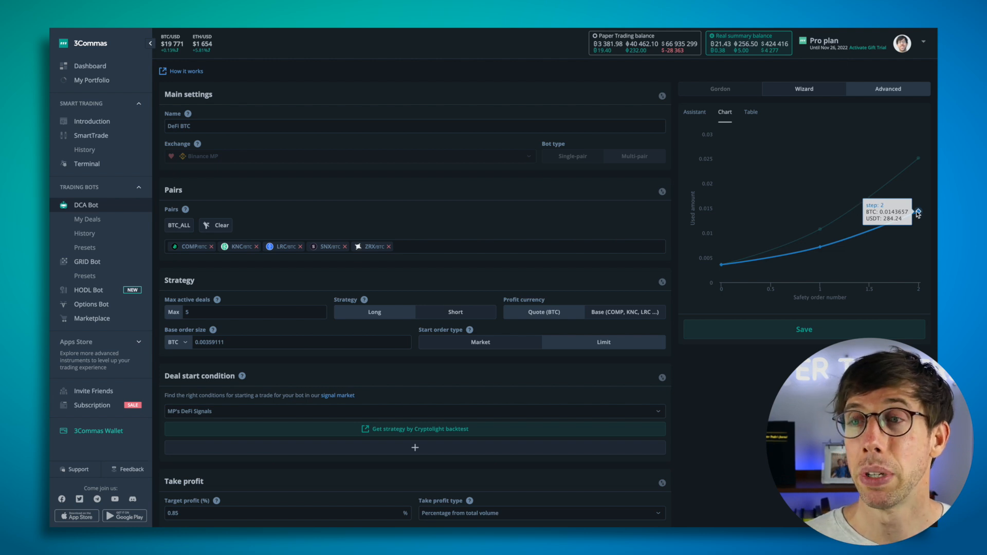
{"action": "mouse_move", "coordinate": [918, 160]}
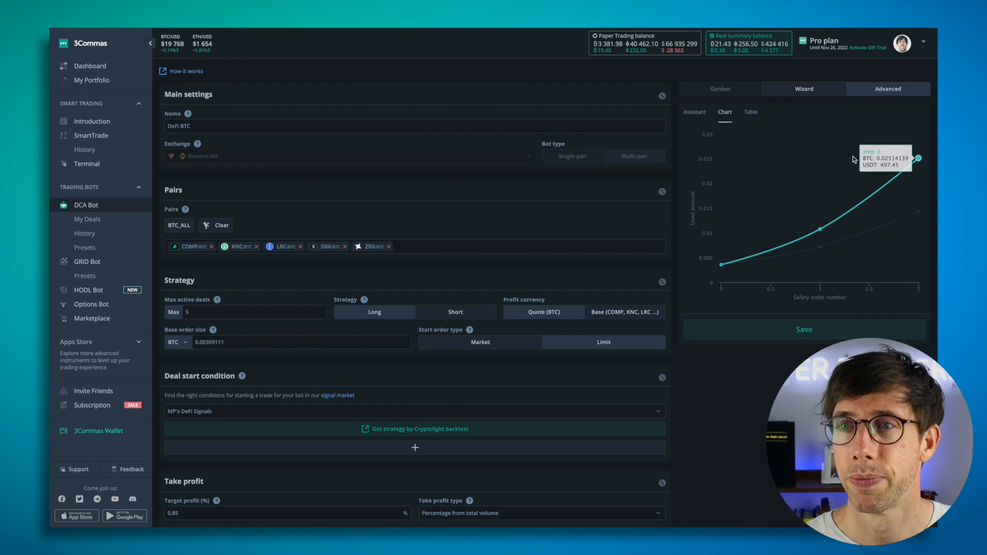
Step: Review the table of used amounts for each step, close it, and return to the assistant summary
{"action": "left_click", "coordinate": [757, 116]}
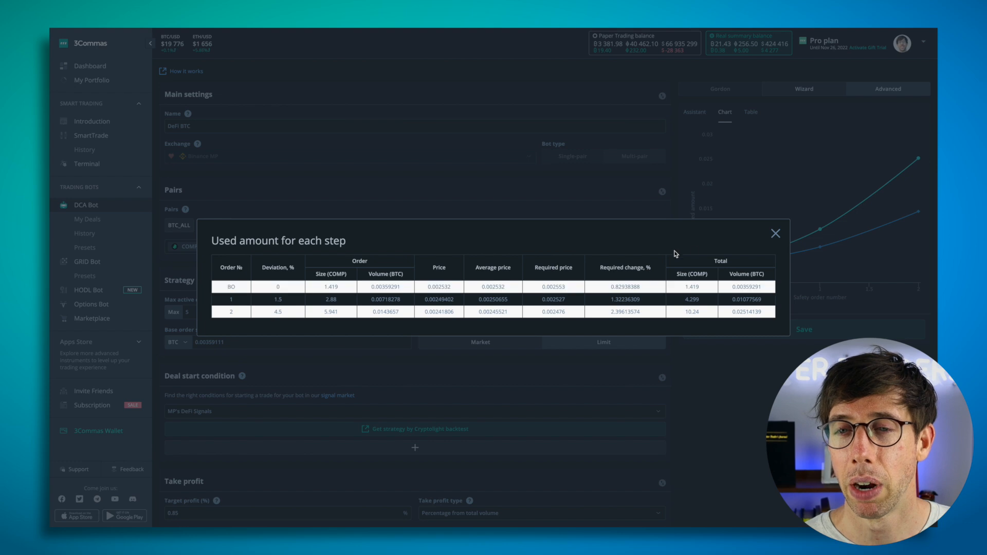
{"action": "left_click", "coordinate": [775, 234]}
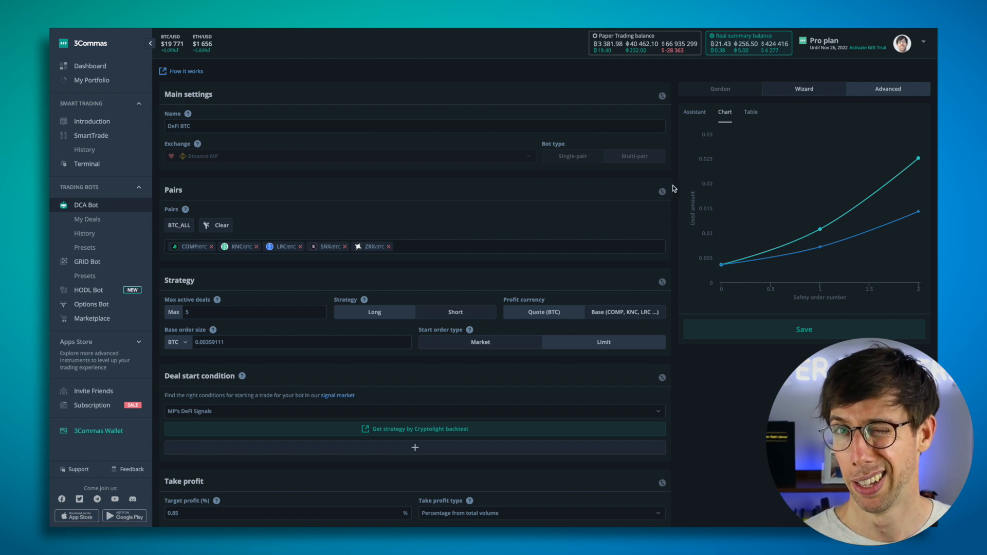
{"action": "left_click", "coordinate": [695, 113]}
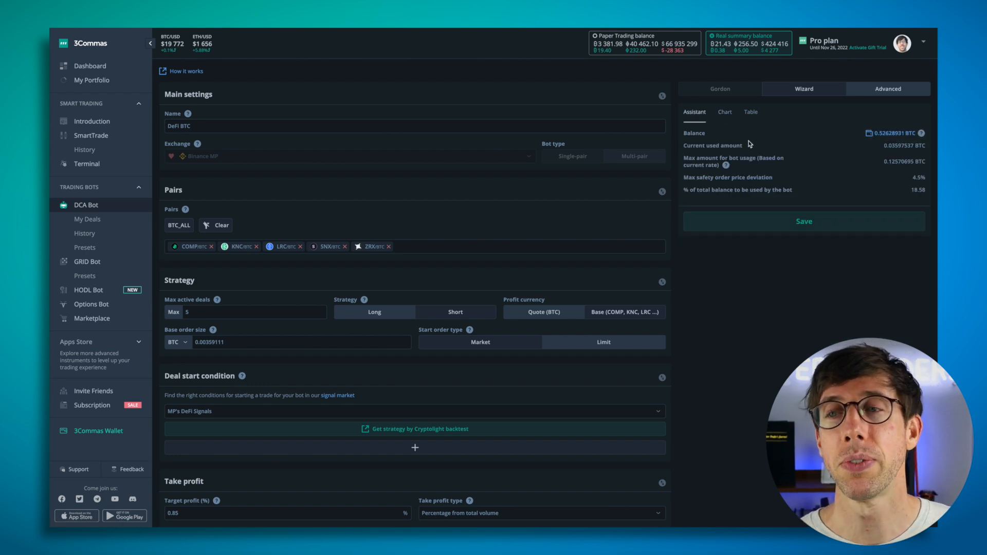
{"action": "scroll", "coordinate": [749, 144], "scroll_direction": "down", "scroll_amount": 7}
{"action": "scroll", "coordinate": [740, 148], "scroll_direction": "up", "scroll_amount": 7}
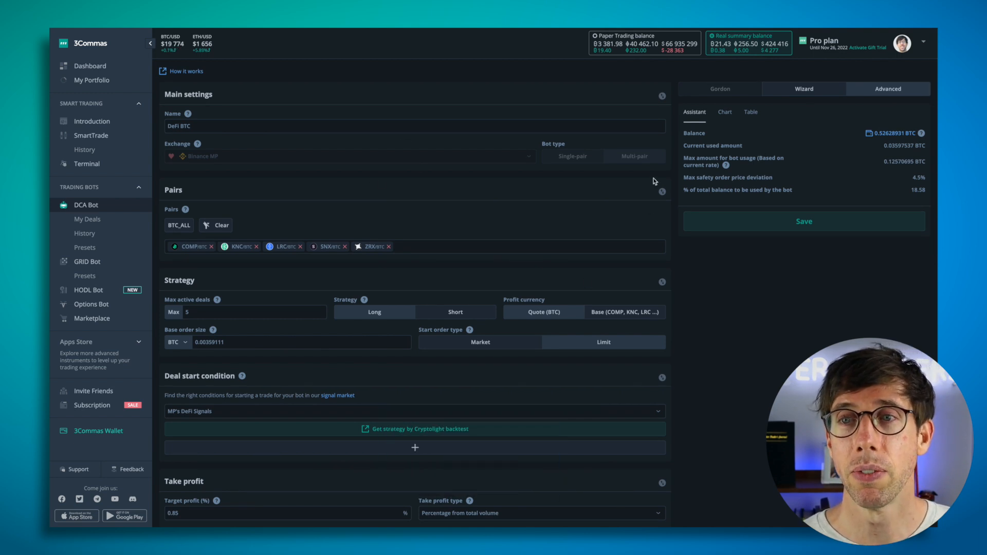
{"action": "left_click_drag", "start_coordinate": [662, 96], "coordinate": [661, 125]}
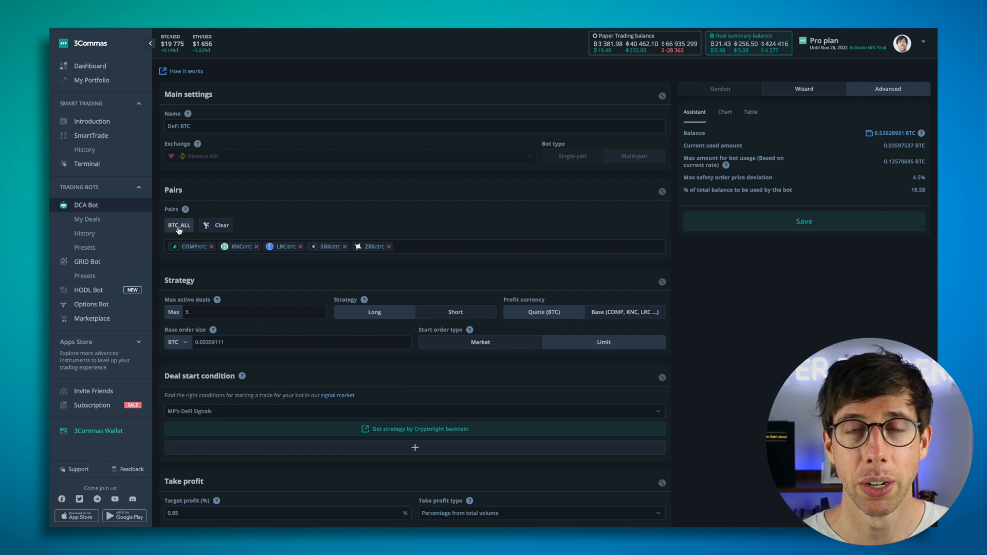
Step: Add the AAVE/BTC pair to the bot's trading pairs and remove it again
{"action": "left_click", "coordinate": [436, 249]}
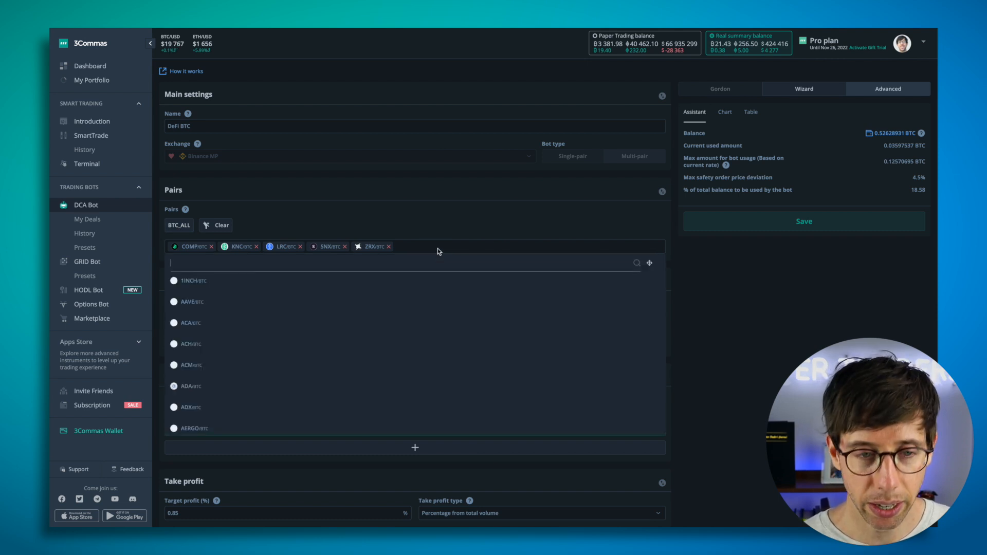
{"action": "left_click", "coordinate": [447, 307]}
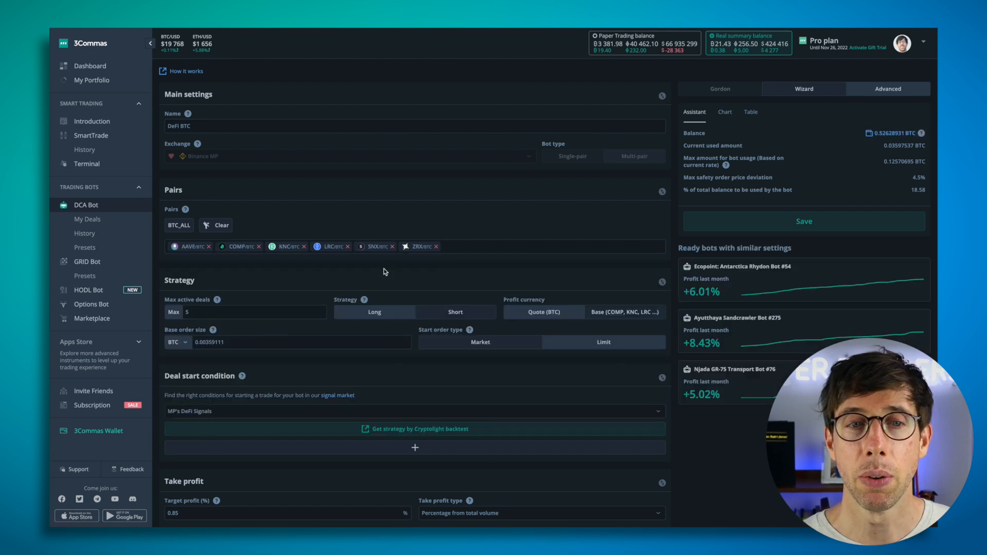
{"action": "scroll", "coordinate": [339, 293], "scroll_direction": "down", "scroll_amount": 1}
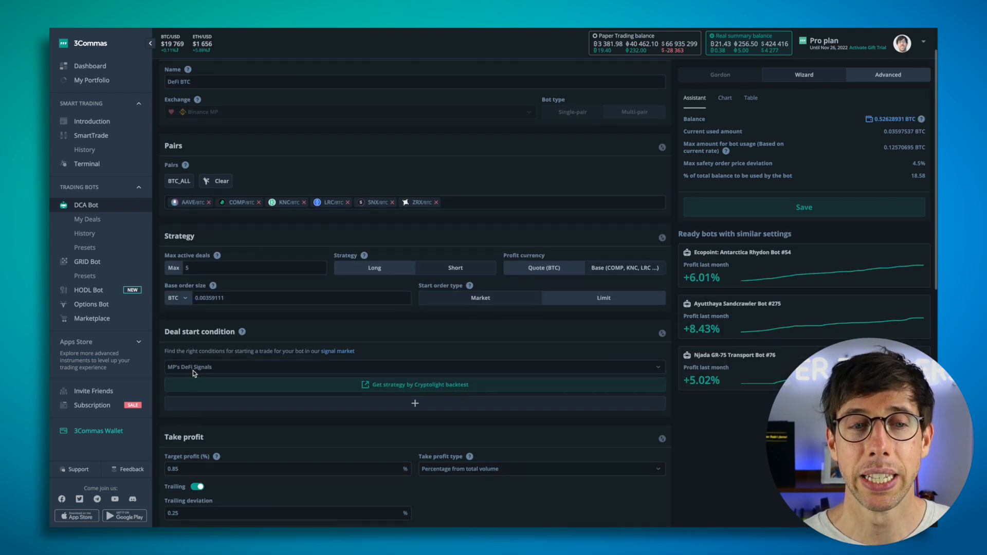
{"action": "left_click", "coordinate": [209, 202]}
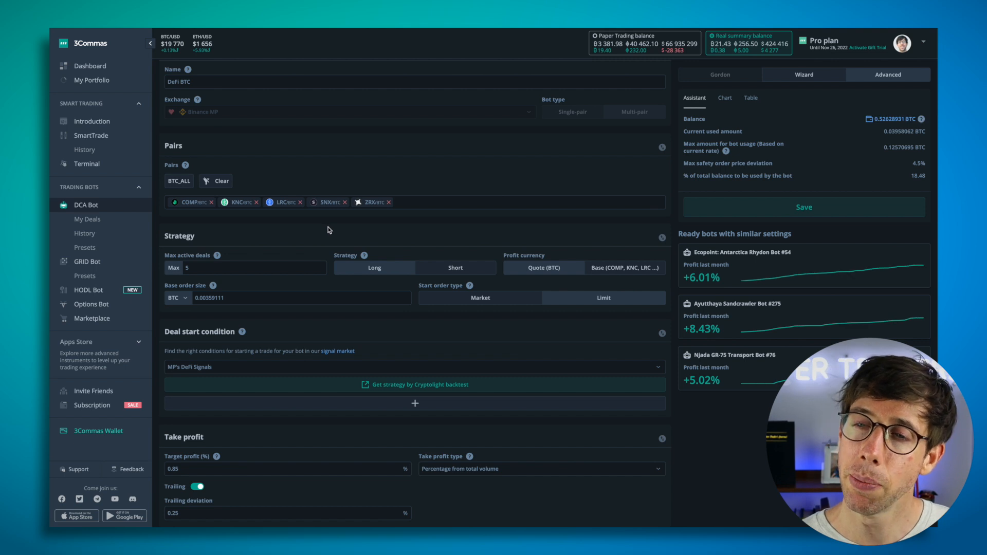
Step: Try to raise the bot's maximum active deals to 6, and set it back to 5
{"action": "scroll", "coordinate": [331, 233], "scroll_direction": "down", "scroll_amount": 1}
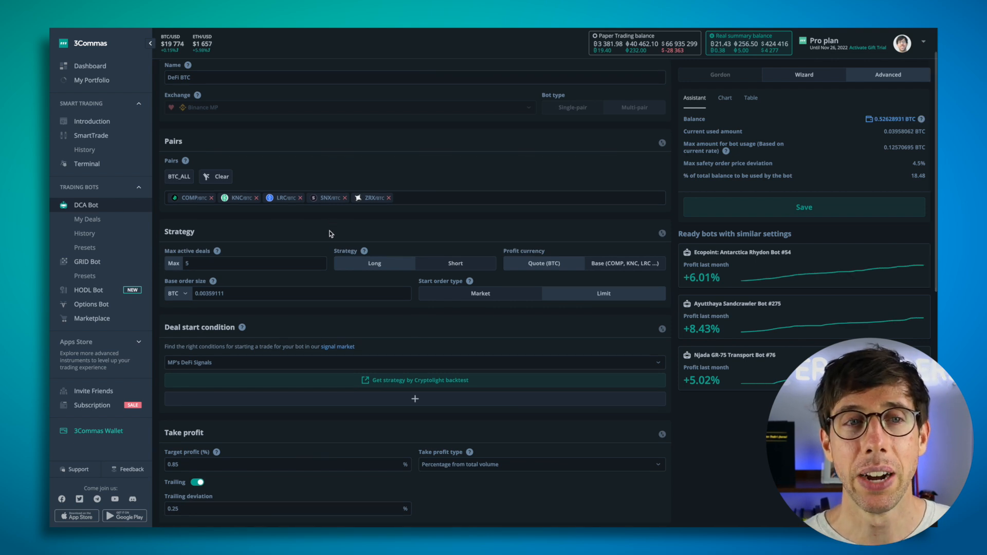
{"action": "scroll", "coordinate": [302, 246], "scroll_direction": "down", "scroll_amount": 1}
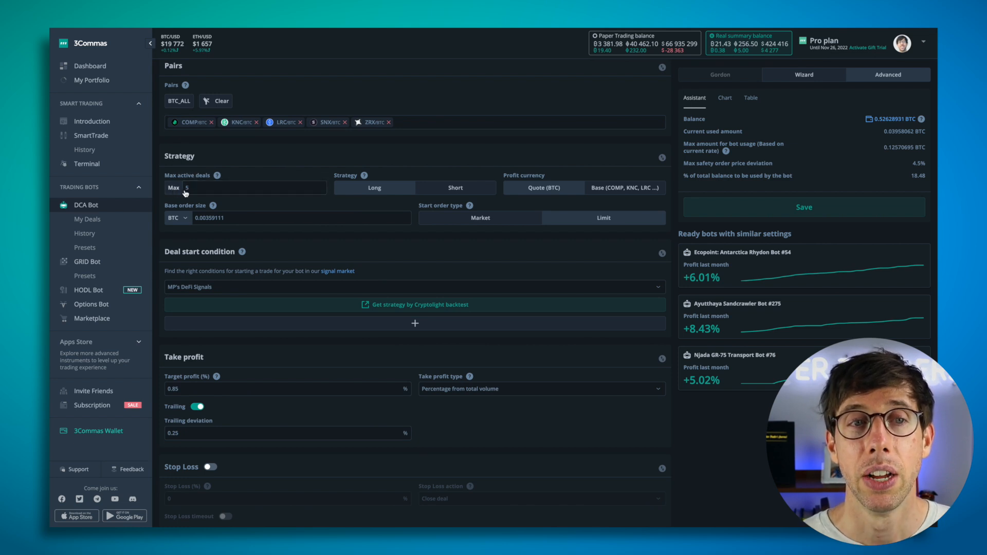
{"action": "left_click", "coordinate": [232, 195]}
{"action": "key", "text": "BackSpace"}
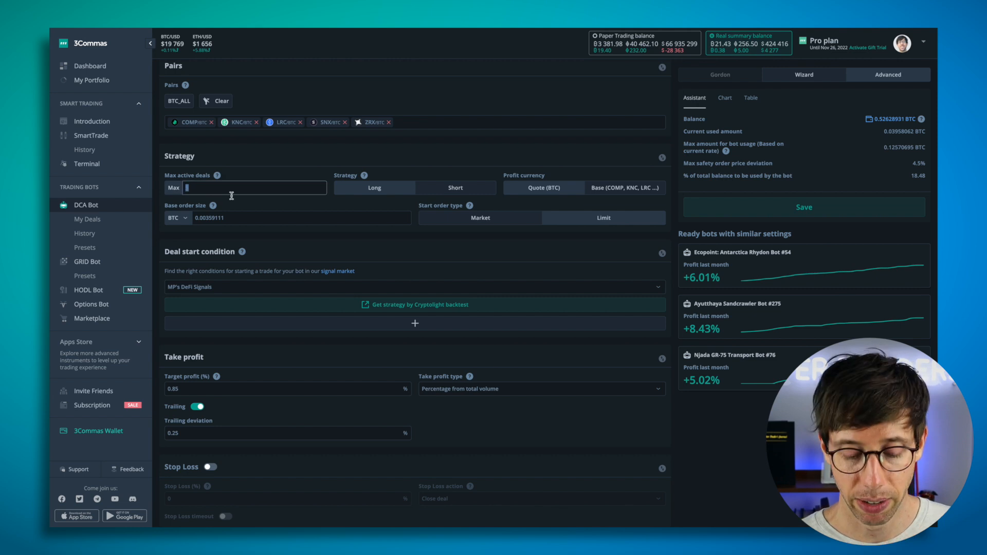
{"action": "type", "text": "6"}
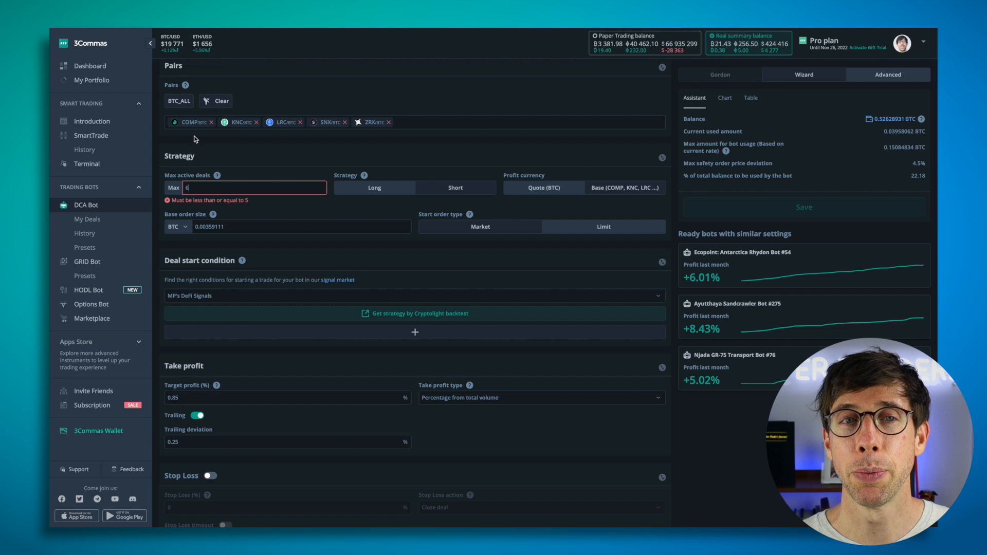
{"action": "double_click", "coordinate": [256, 187]}
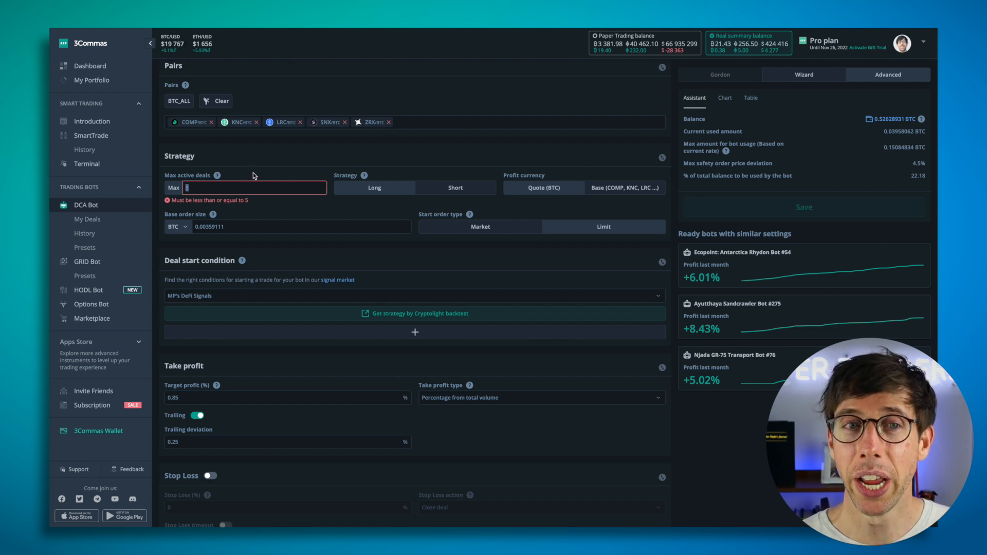
{"action": "type", "text": "5"}
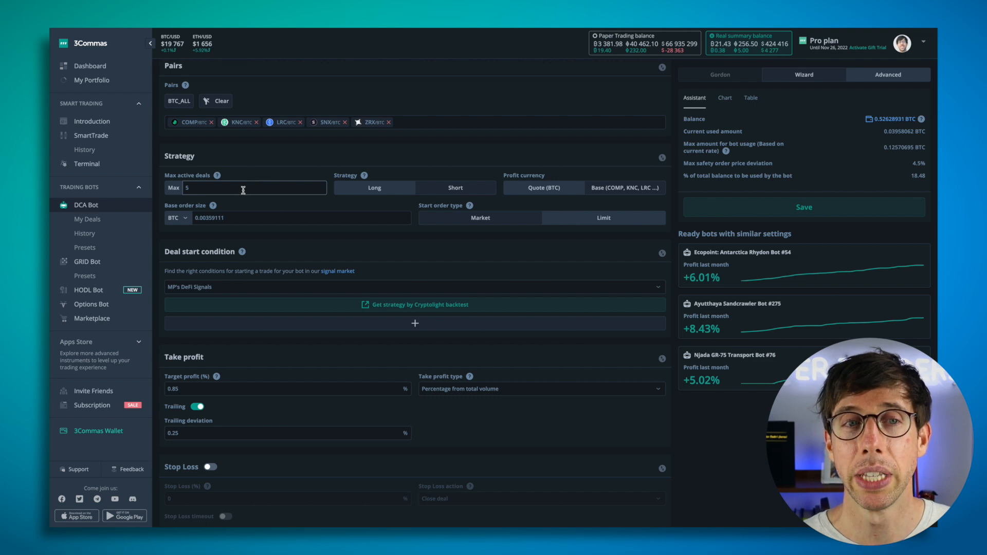
Step: Reduce the maximum active deals to 3 to compare the bot's balance usage, and restore it to 5
{"action": "type", "text": "3"}
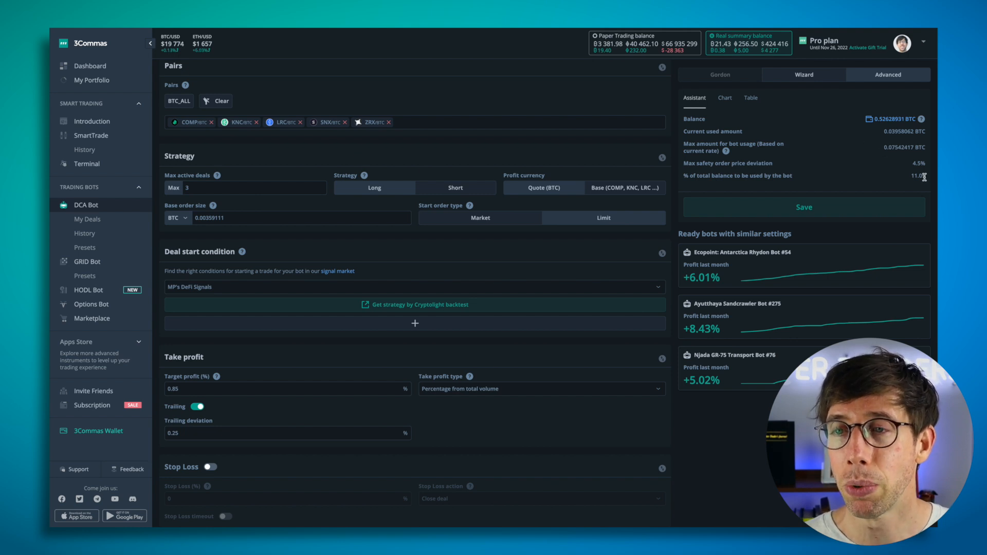
{"action": "left_click", "coordinate": [245, 189]}
{"action": "key", "text": "BackSpace"}
{"action": "type", "text": "5"}
{"action": "left_click", "coordinate": [274, 175]}
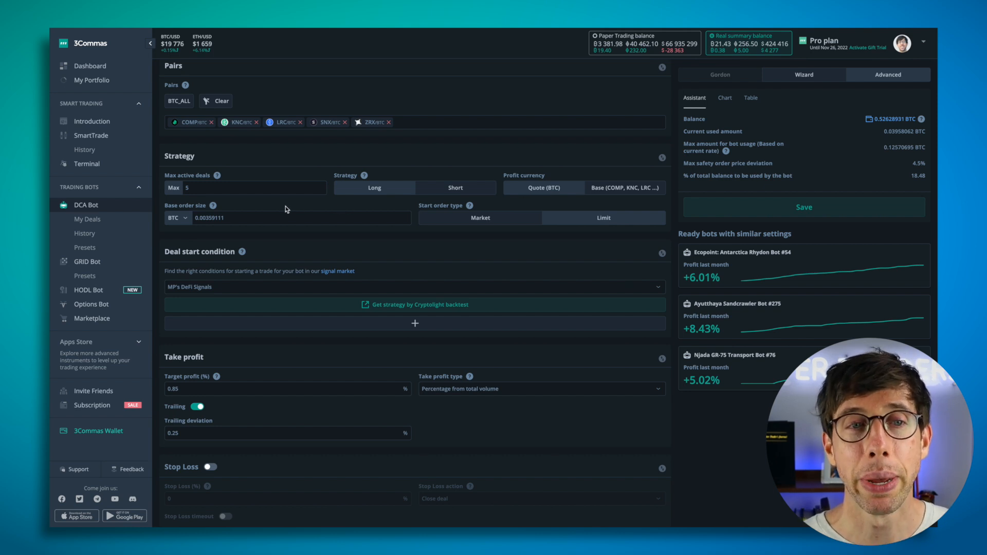
Step: Read the explanation of the maximum amount for bot usage and view the used-amount chart
{"action": "mouse_move", "coordinate": [725, 151]}
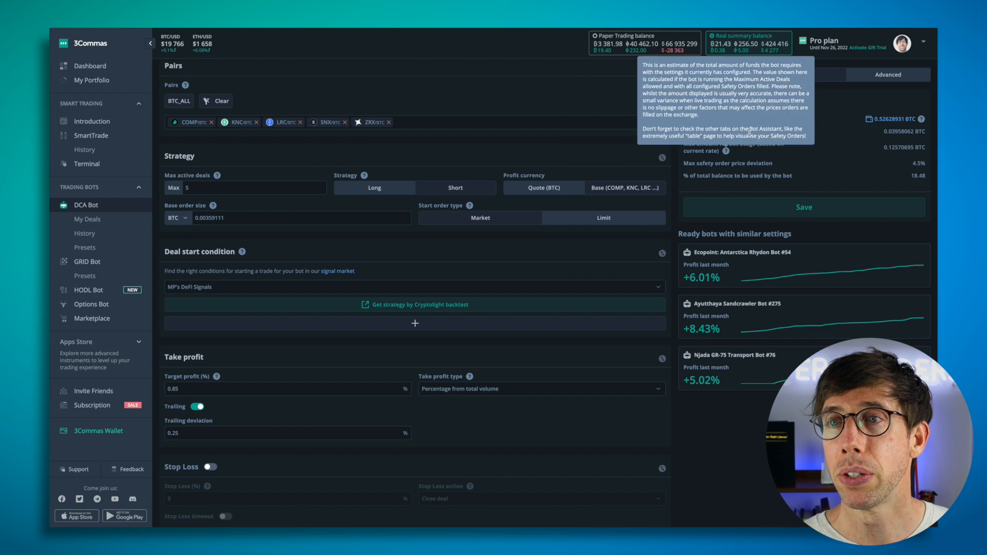
{"action": "left_click", "coordinate": [724, 99]}
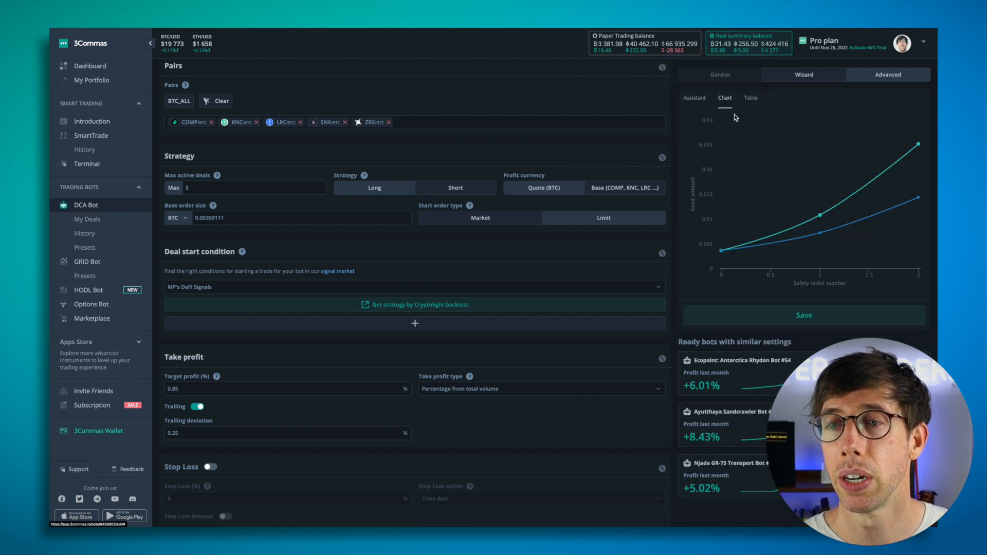
{"action": "mouse_move", "coordinate": [721, 250]}
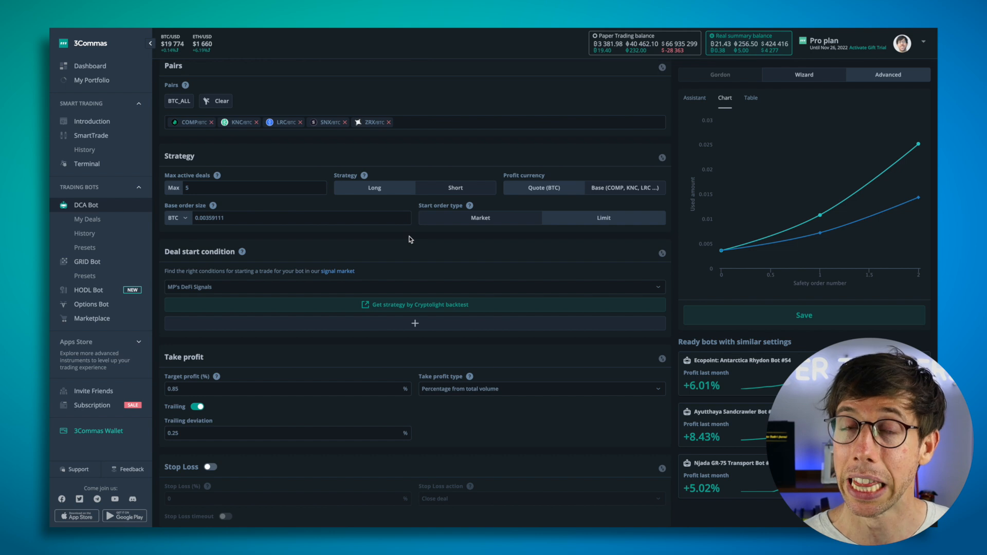
Step: Keep BTC as the base order size currency and set the start order type to Market
{"action": "mouse_move", "coordinate": [224, 253]}
{"action": "left_click", "coordinate": [185, 218]}
{"action": "left_click", "coordinate": [181, 232]}
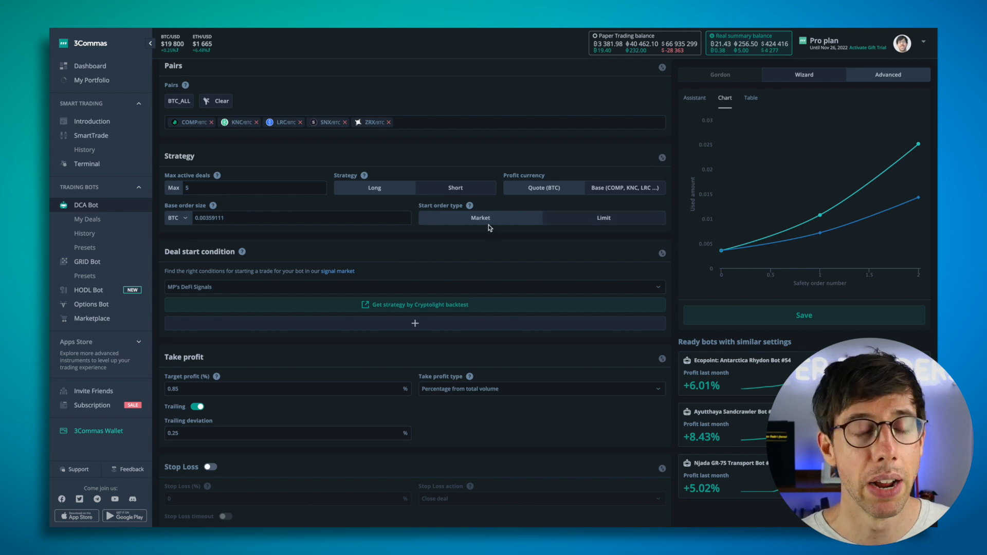
Step: Look over the available deal start conditions and close the list without choosing another one
{"action": "left_click", "coordinate": [437, 287]}
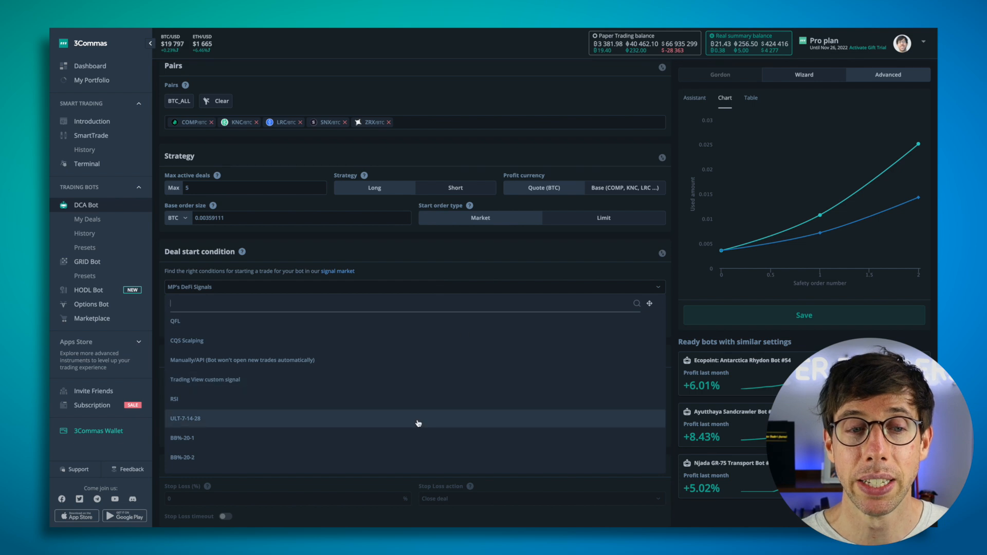
{"action": "left_click", "coordinate": [427, 255]}
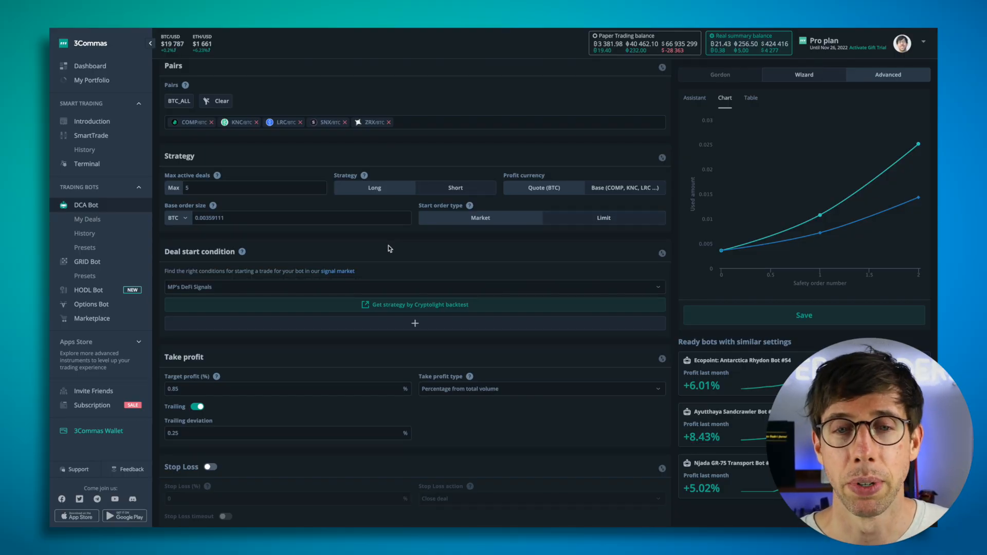
Step: Try a target profit of 1254 % in the take profit settings, and restore it to 0.85 %
{"action": "scroll", "coordinate": [391, 247], "scroll_direction": "down", "scroll_amount": 2}
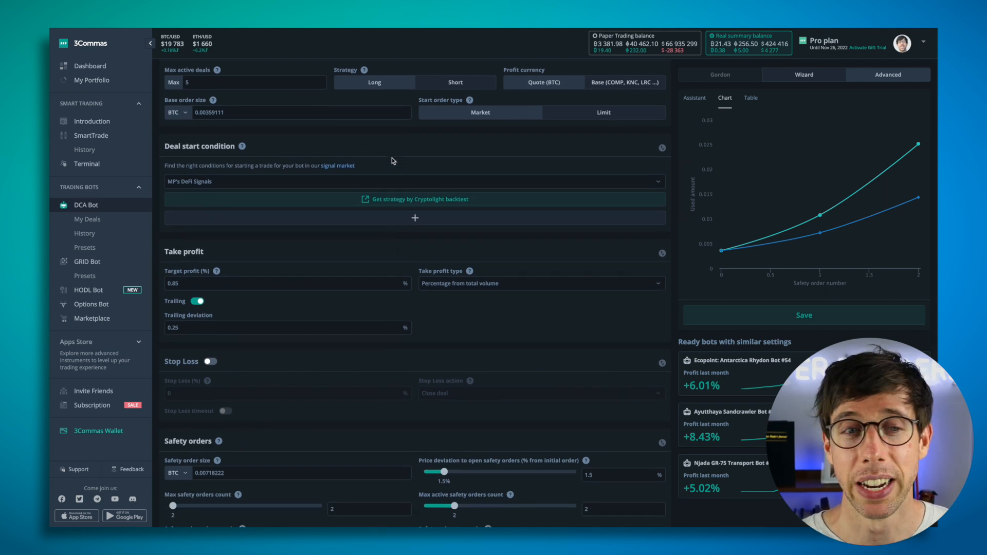
{"action": "scroll", "coordinate": [382, 269], "scroll_direction": "down", "scroll_amount": 1}
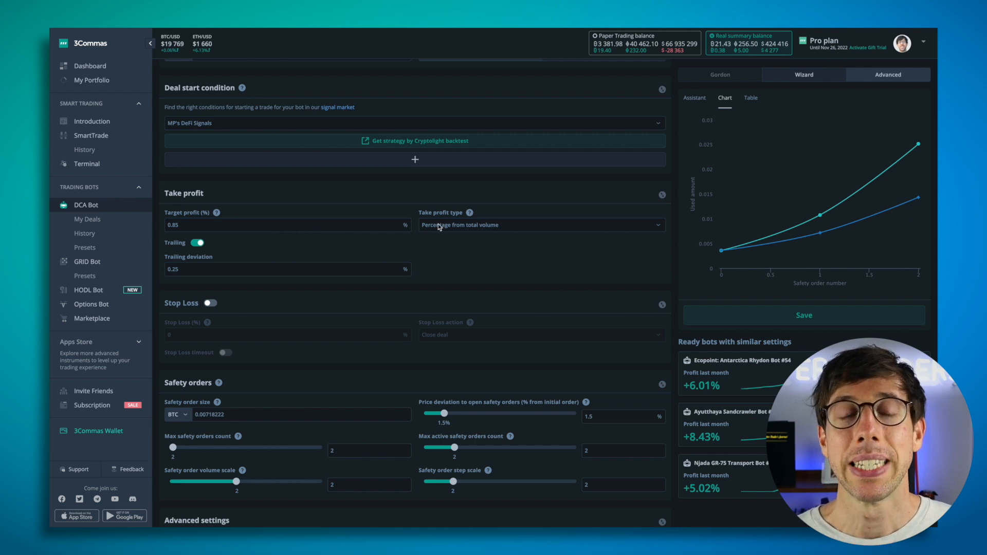
{"action": "double_click", "coordinate": [302, 226]}
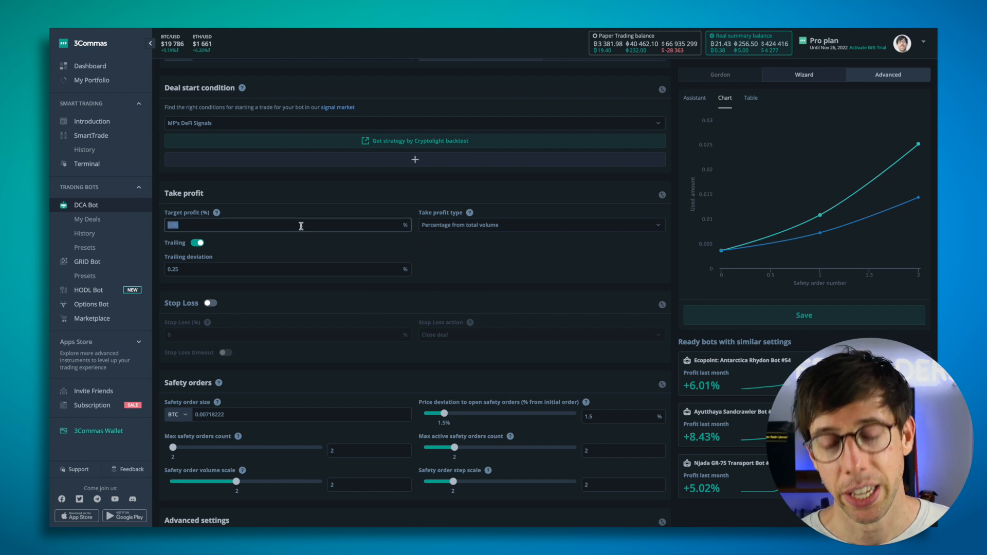
{"action": "type", "text": "1254"}
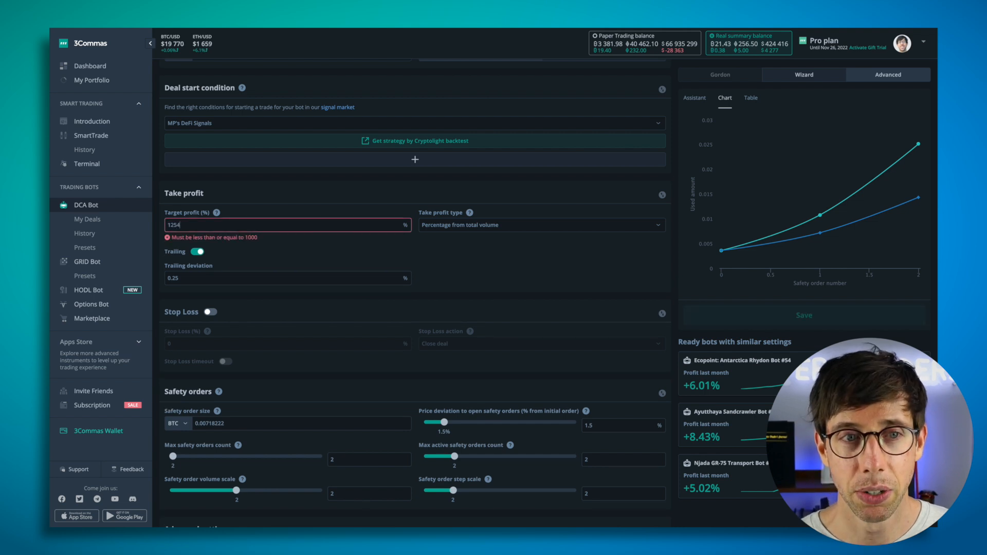
{"action": "key", "text": "BackSpace"}
{"action": "key", "text": "BackSpace"}
{"action": "key", "text": "BackSpace"}
{"action": "key", "text": "BackSpace"}
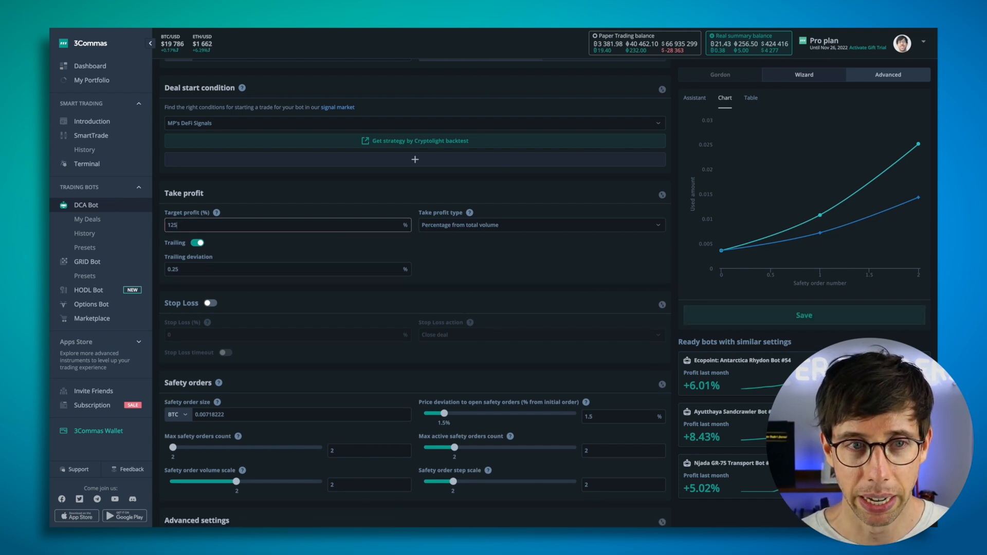
{"action": "type", "text": "0.85"}
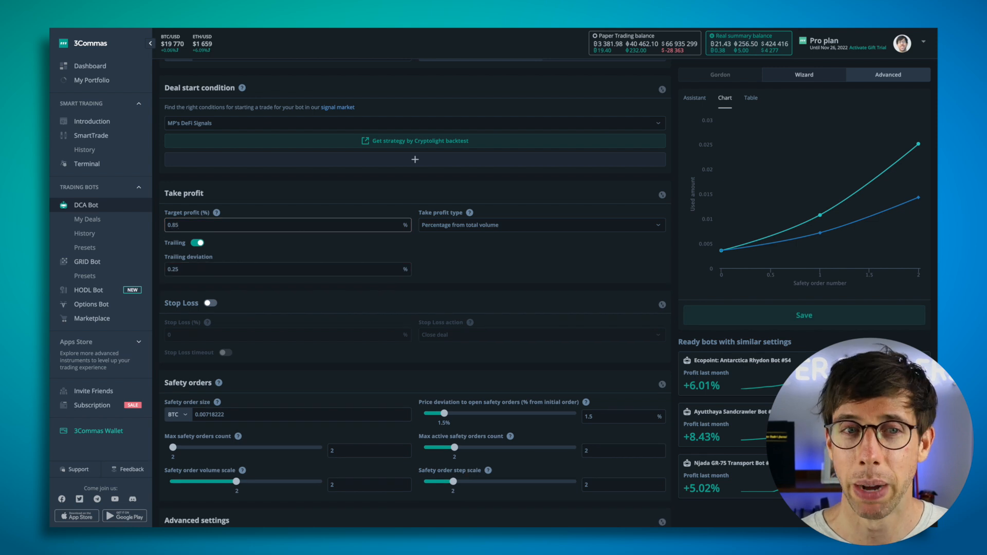
{"action": "left_click", "coordinate": [338, 255]}
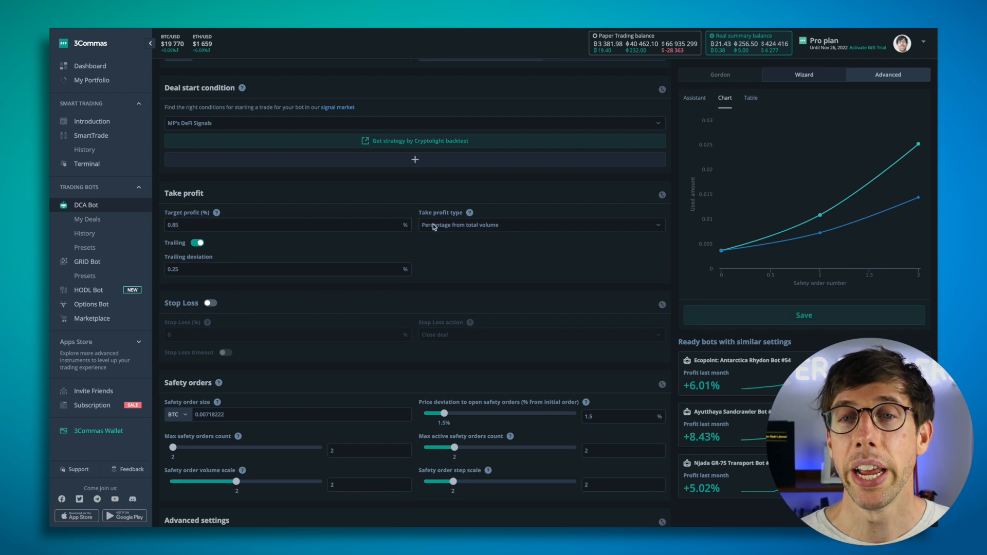
Step: Look over the take profit type options and read their explanation, keeping Percentage from total volume
{"action": "left_click", "coordinate": [435, 229]}
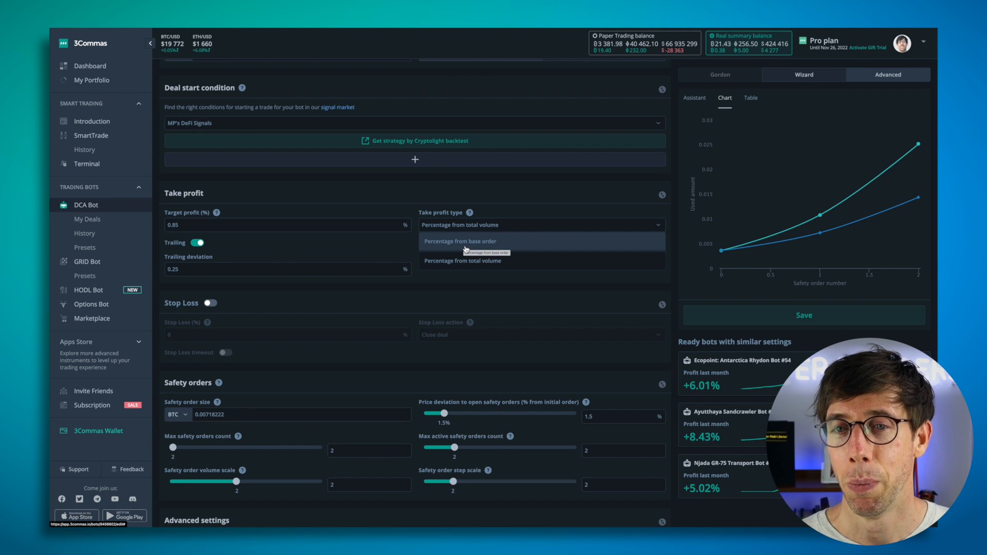
{"action": "mouse_move", "coordinate": [470, 215]}
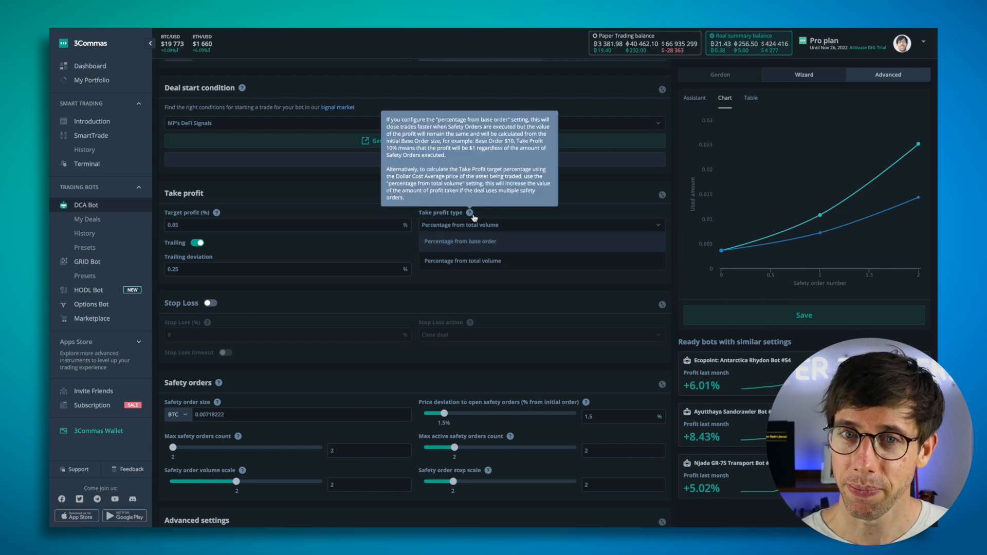
{"action": "left_click", "coordinate": [554, 209]}
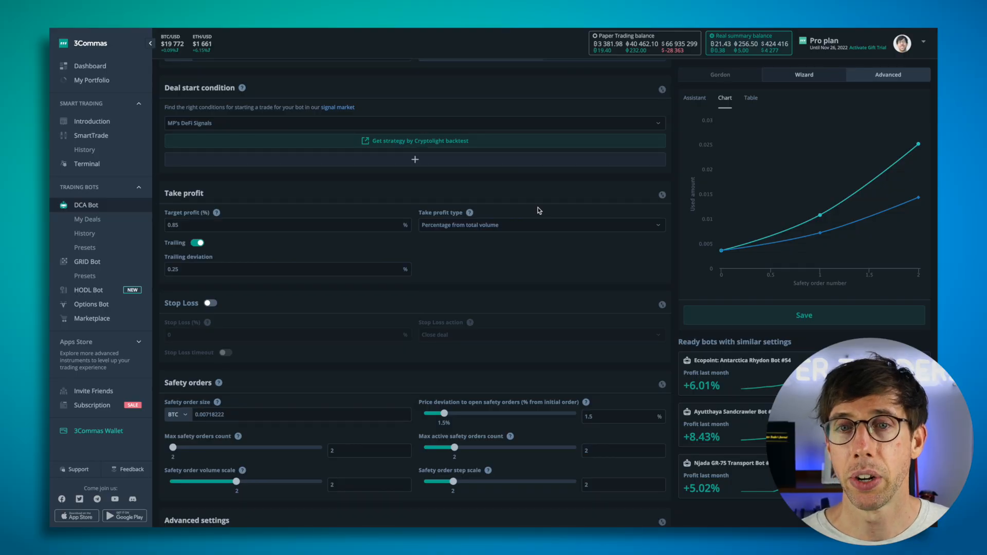
{"action": "left_click", "coordinate": [522, 227]}
{"action": "left_click", "coordinate": [519, 188]}
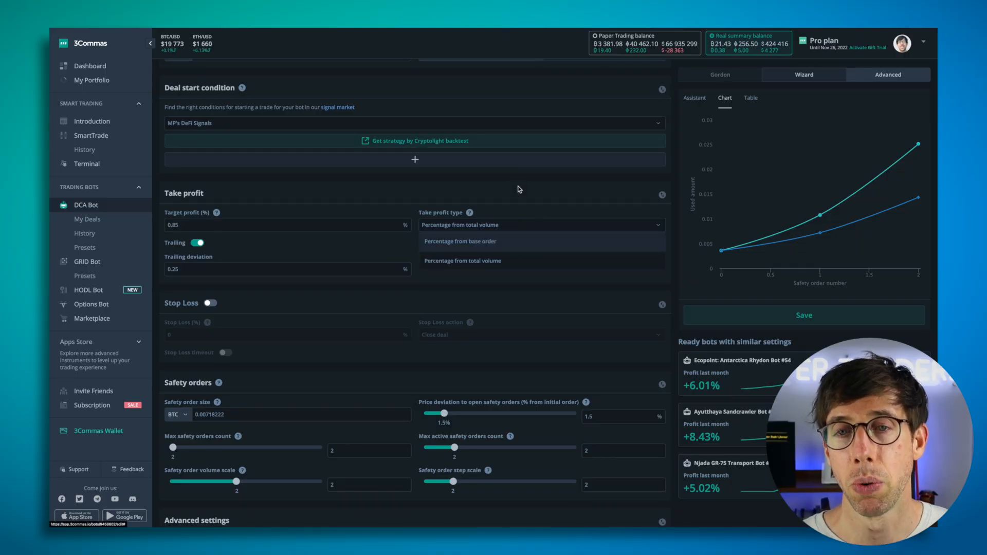
{"action": "left_click", "coordinate": [510, 227]}
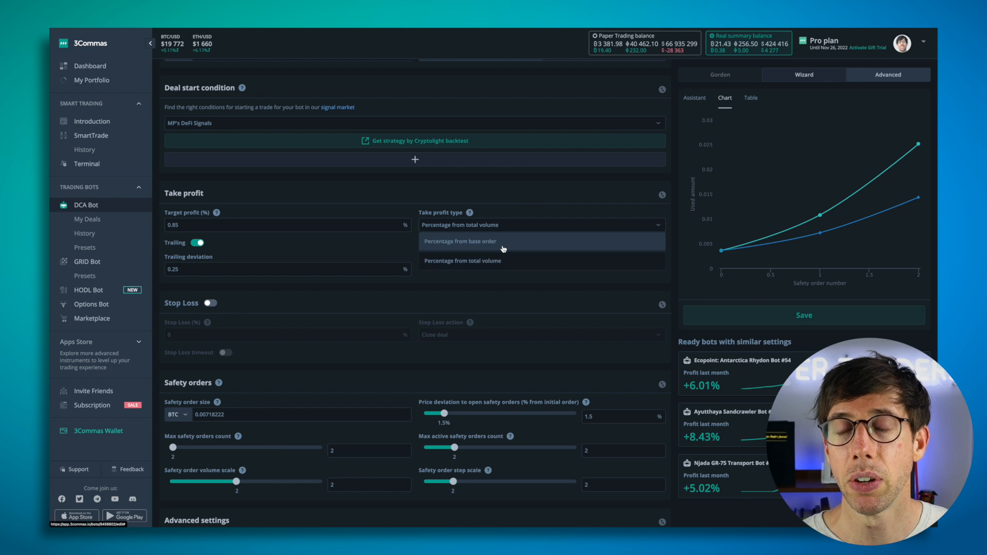
{"action": "left_click", "coordinate": [514, 209]}
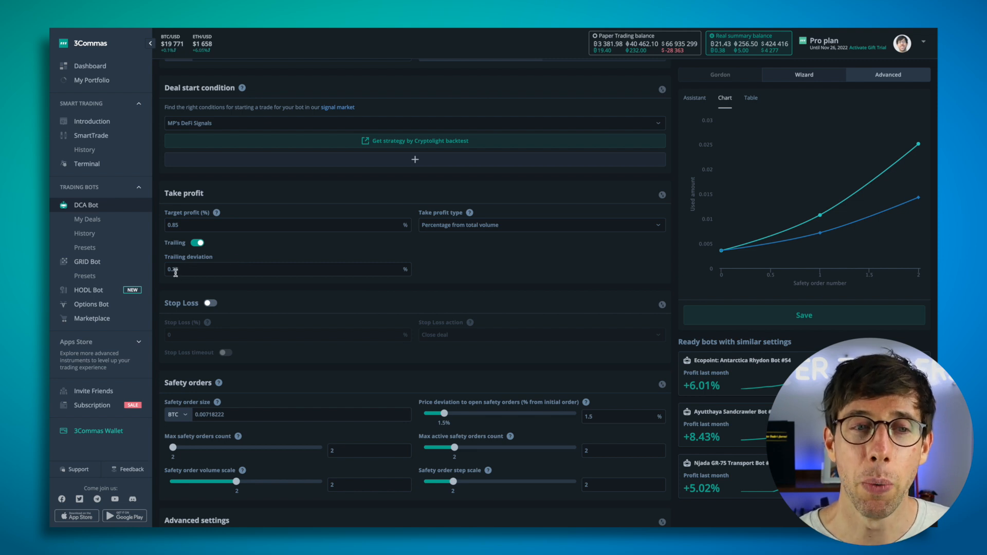
Step: Try a trailing deviation of 0.08 % for the take profit
{"action": "left_click_drag", "start_coordinate": [173, 270], "coordinate": [199, 271]}
{"action": "type", "text": "08"}
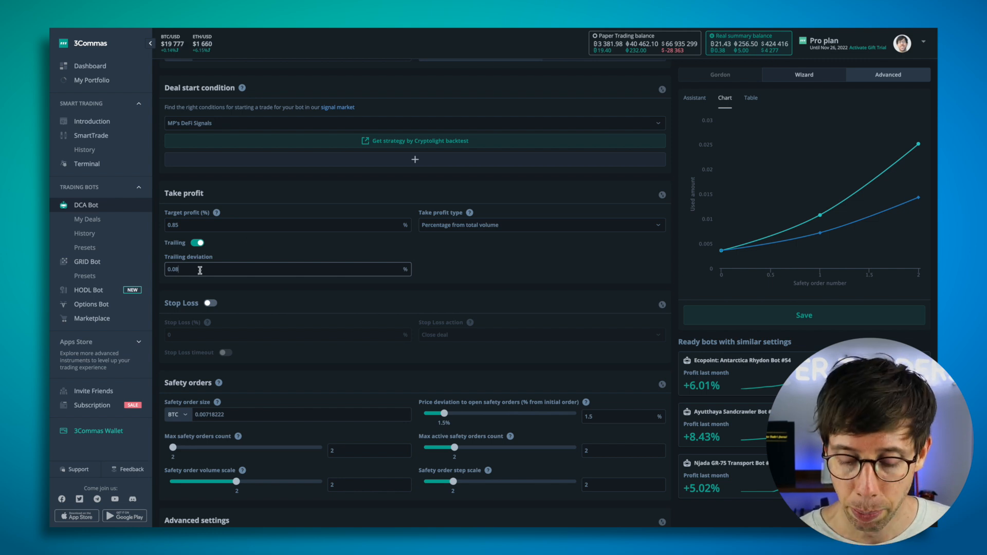
{"action": "left_click", "coordinate": [236, 252]}
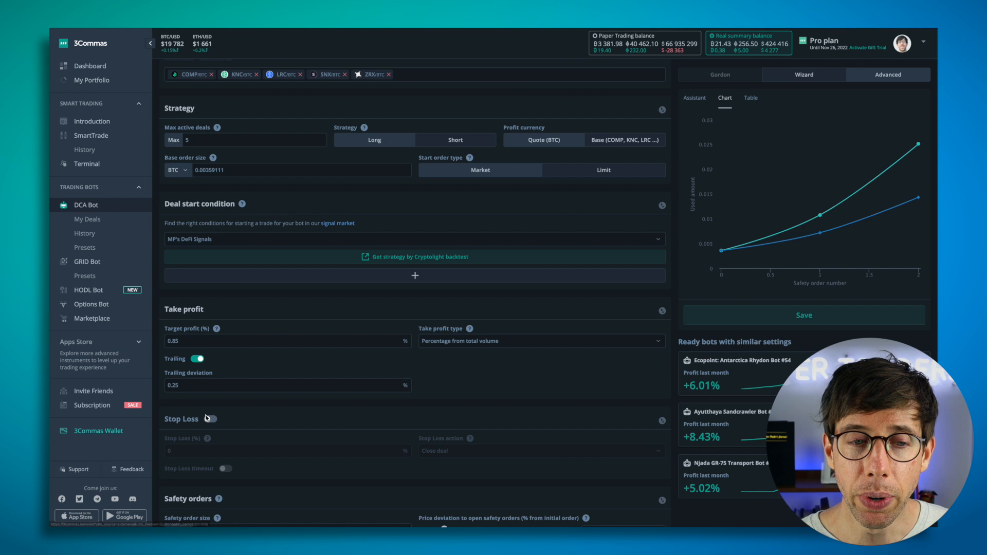
Step: Enable the stop loss and try stop loss percentages of 1, 10 and 4
{"action": "scroll", "coordinate": [247, 422], "scroll_direction": "down", "scroll_amount": 1}
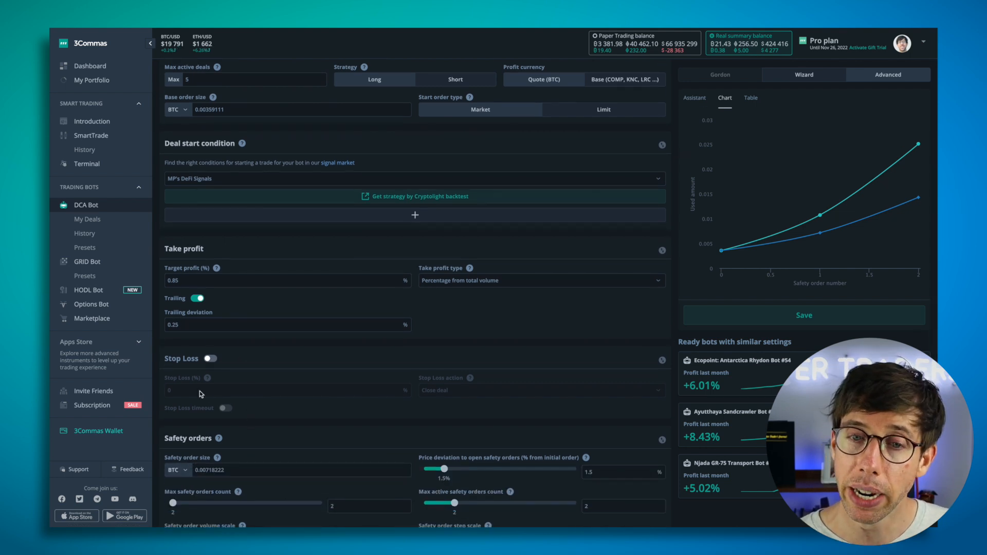
{"action": "left_click", "coordinate": [211, 359]}
{"action": "scroll", "coordinate": [269, 383], "scroll_direction": "down", "scroll_amount": 1}
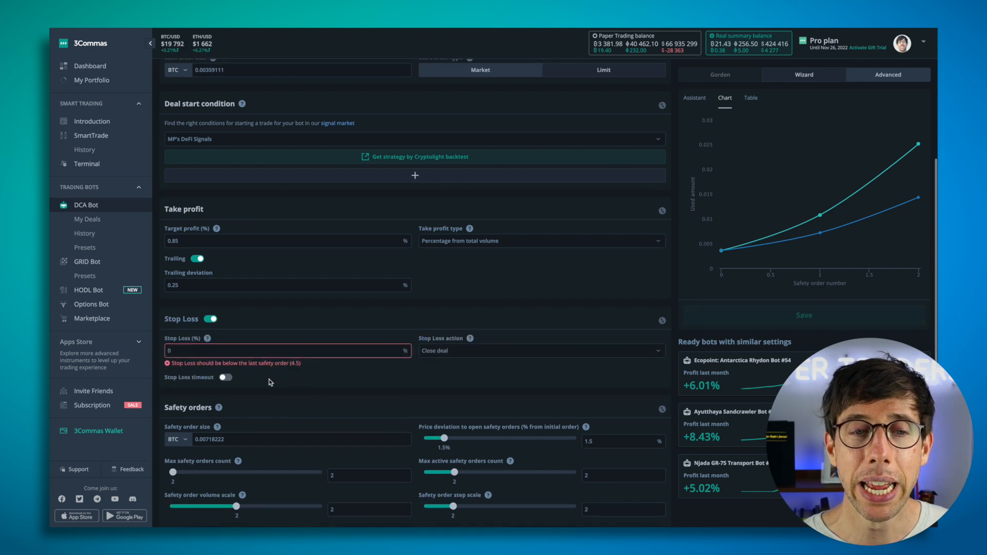
{"action": "double_click", "coordinate": [272, 352]}
{"action": "key", "text": "BackSpace"}
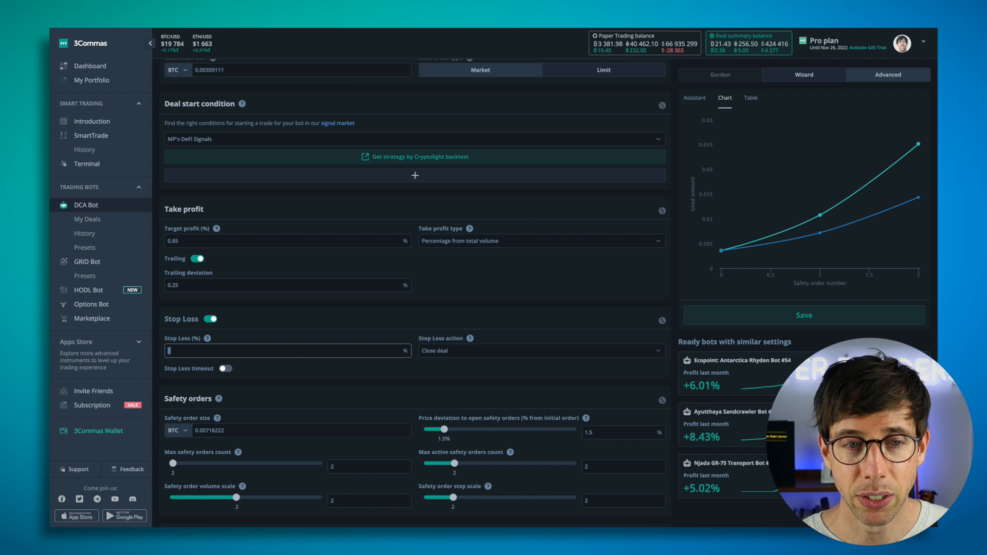
{"action": "type", "text": "1"}
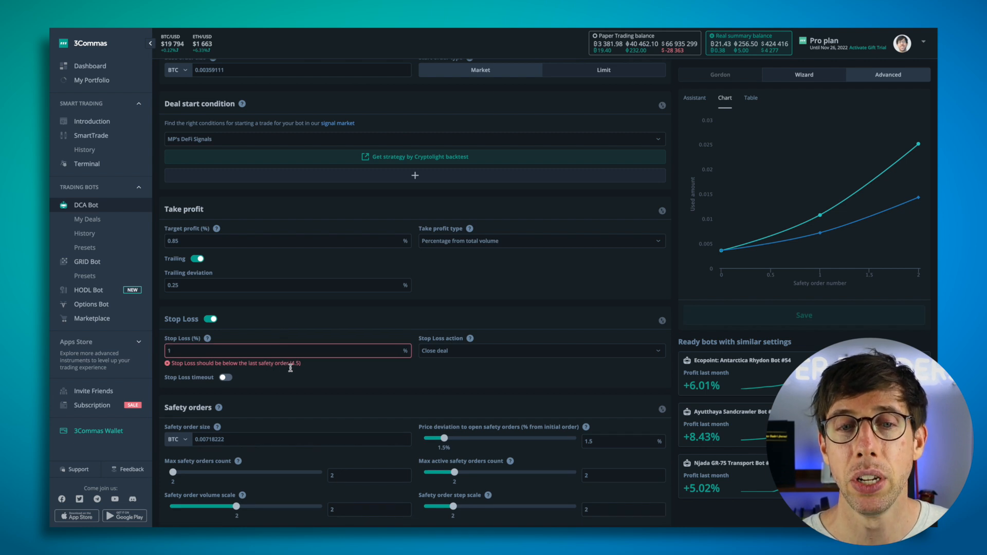
{"action": "double_click", "coordinate": [288, 352]}
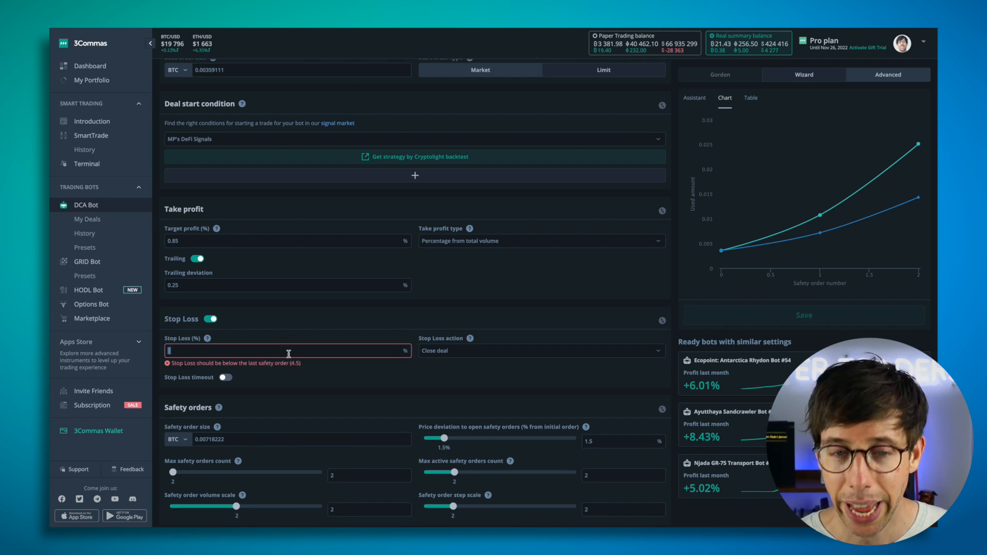
{"action": "type", "text": "10"}
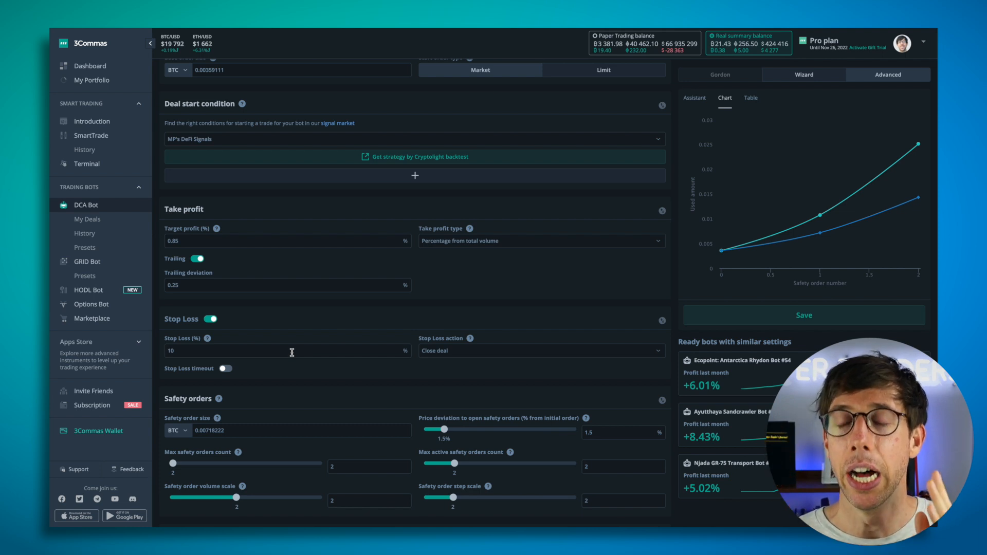
{"action": "double_click", "coordinate": [213, 351]}
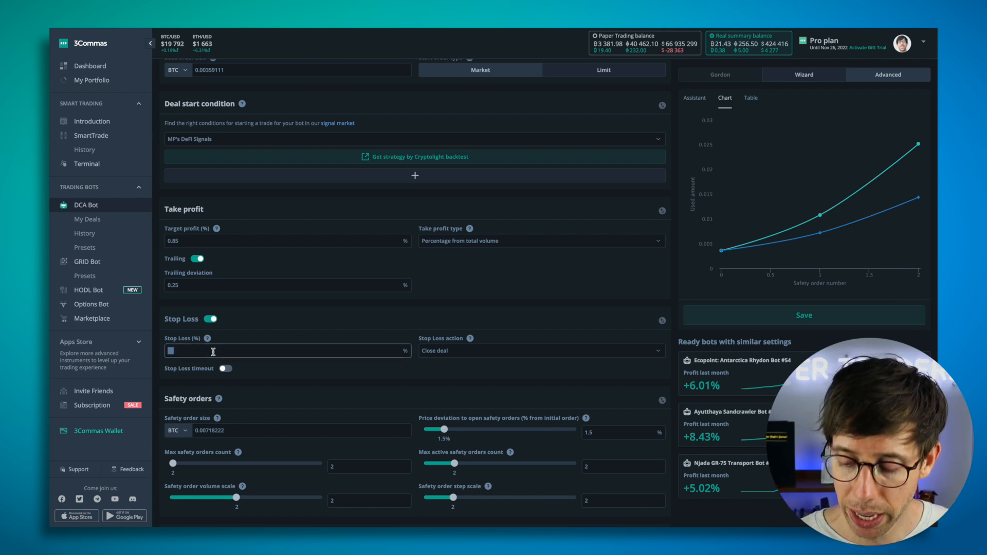
{"action": "type", "text": "4"}
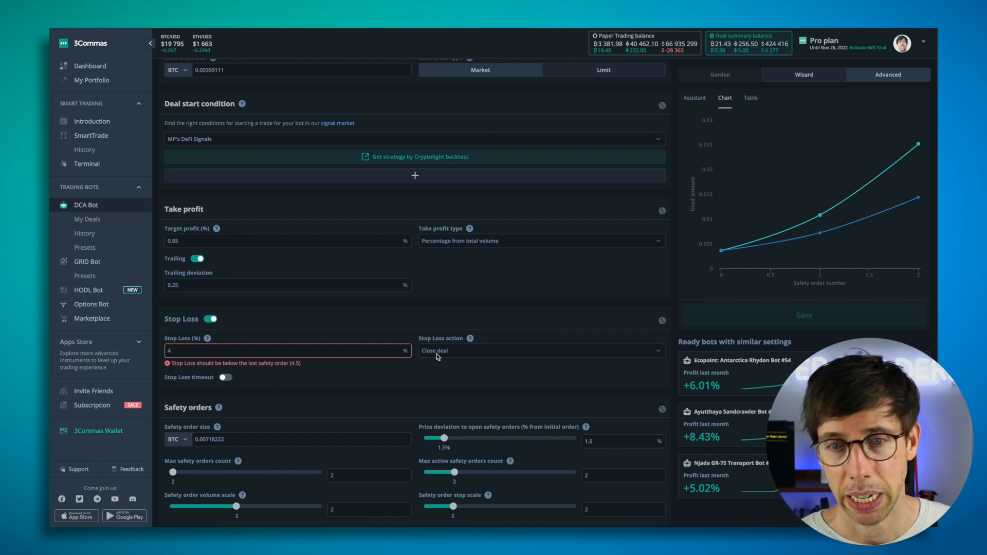
Step: Check the available stop loss actions and the stop loss timeout option, and turn the stop loss off
{"action": "left_click", "coordinate": [461, 355]}
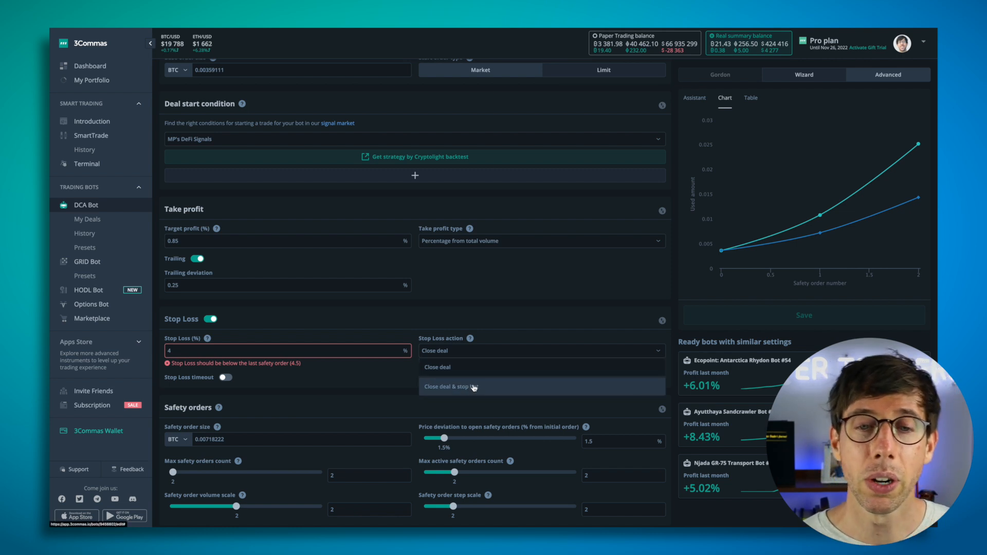
{"action": "left_click", "coordinate": [411, 324]}
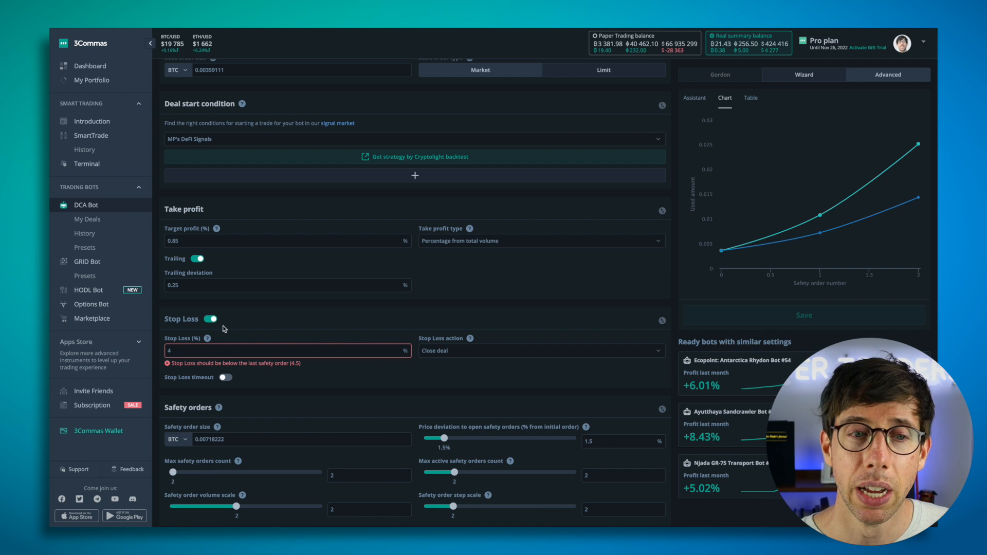
{"action": "left_click", "coordinate": [225, 378]}
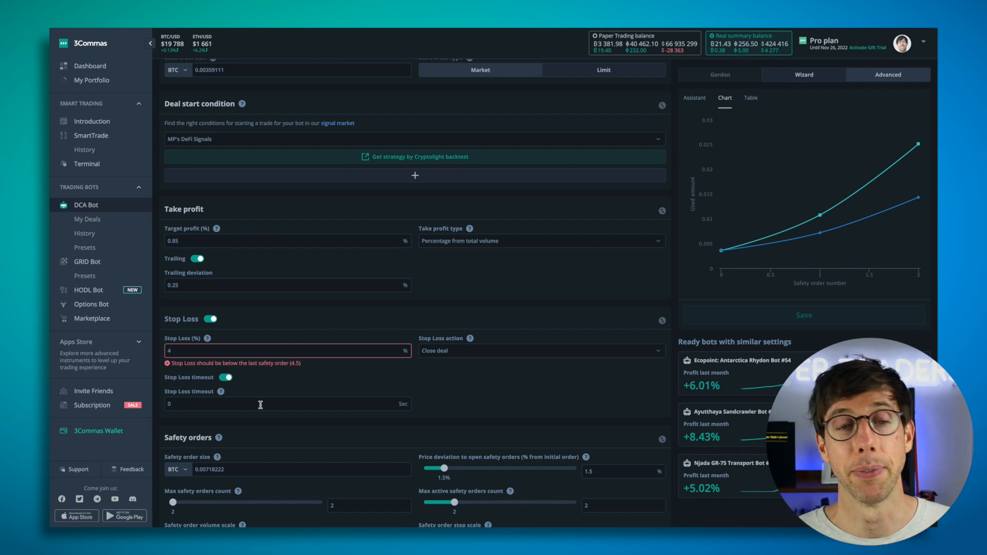
{"action": "left_click", "coordinate": [226, 377]}
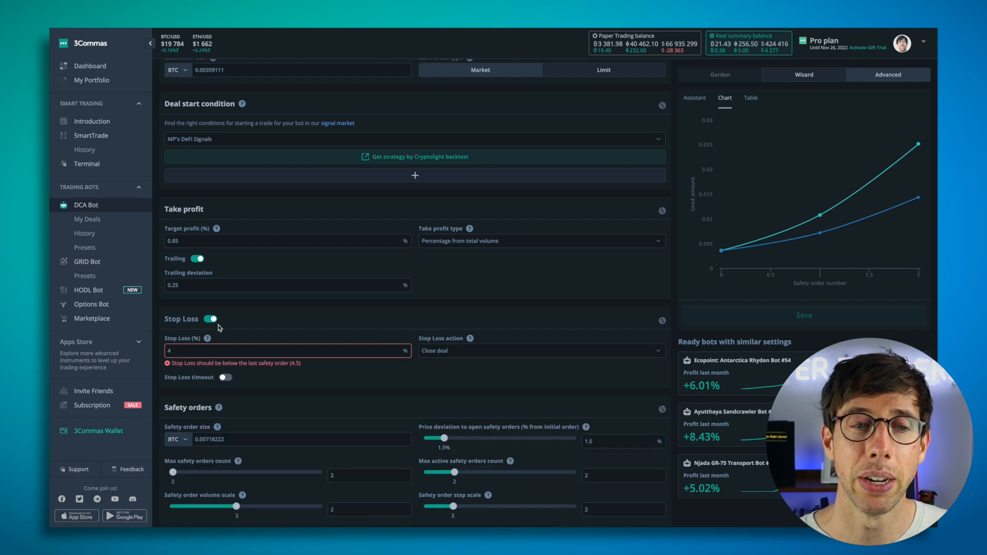
{"action": "left_click", "coordinate": [212, 320]}
Step: Review the bot's configuration from the main settings through take profit, safety orders and advanced settings
{"action": "scroll", "coordinate": [311, 330], "scroll_direction": "down", "scroll_amount": 3}
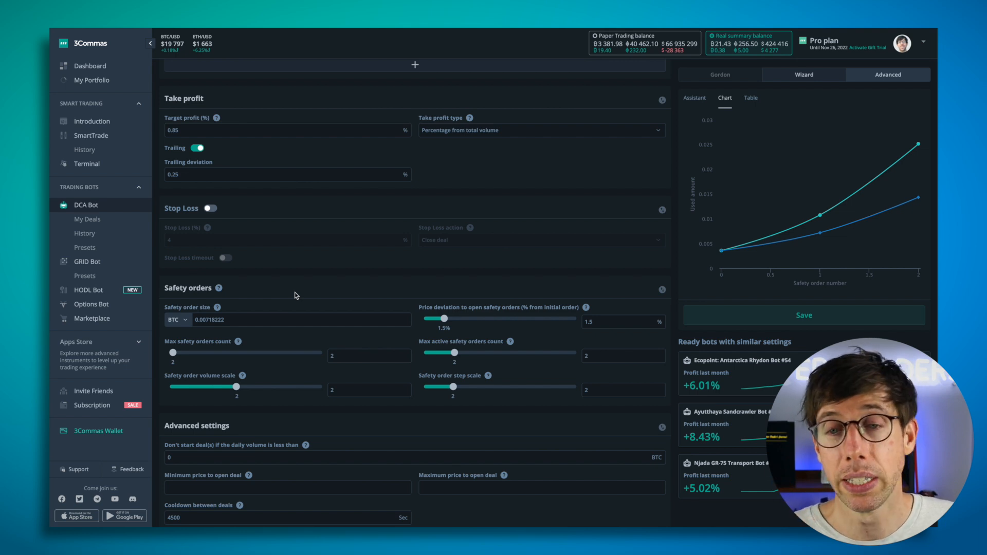
{"action": "scroll", "coordinate": [295, 292], "scroll_direction": "up", "scroll_amount": 8}
{"action": "scroll", "coordinate": [283, 278], "scroll_direction": "down", "scroll_amount": 1}
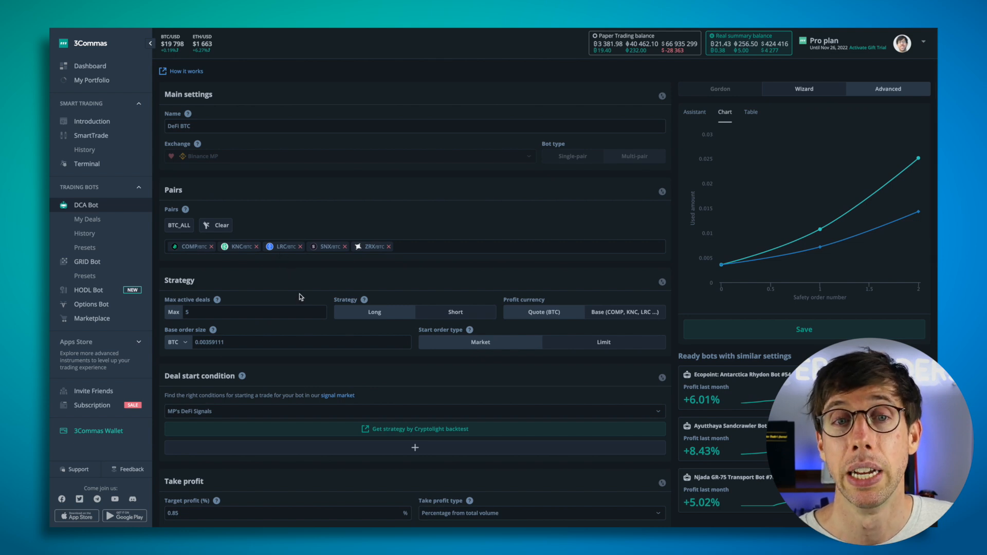
{"action": "scroll", "coordinate": [301, 296], "scroll_direction": "down", "scroll_amount": 10}
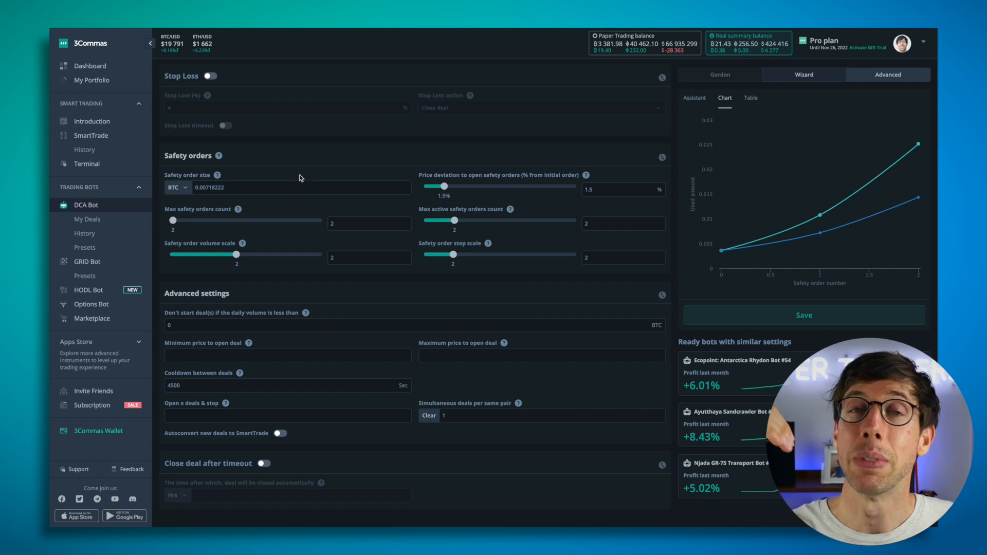
{"action": "scroll", "coordinate": [301, 177], "scroll_direction": "up", "scroll_amount": 4}
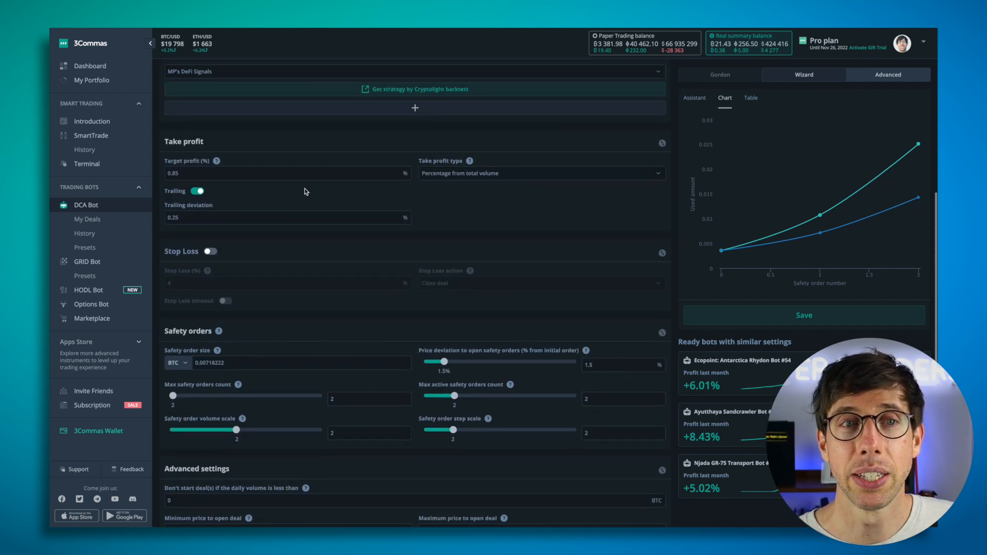
Step: Inspect the used amount per safety order on the chart and view the Assistant summary of the bot's usage
{"action": "scroll", "coordinate": [303, 192], "scroll_direction": "down", "scroll_amount": 3}
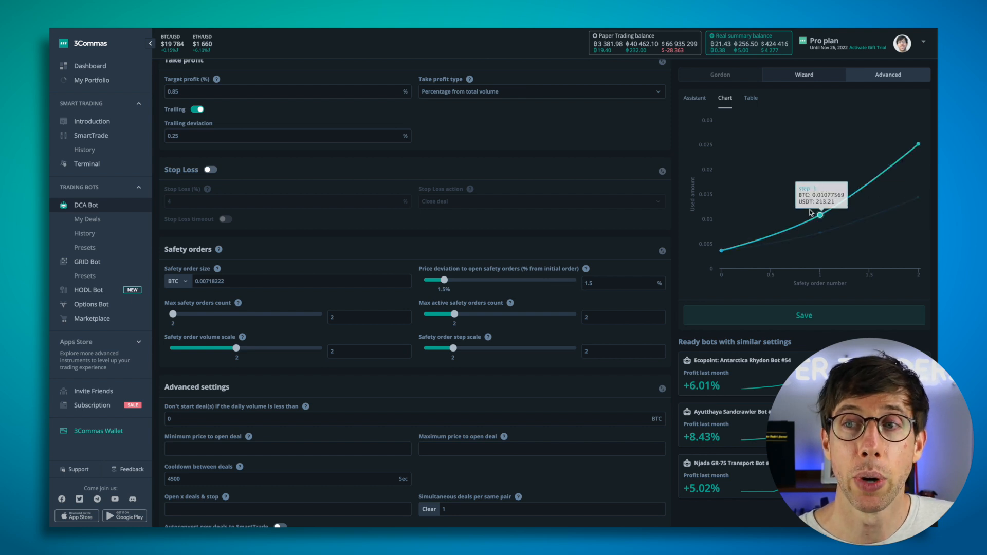
{"action": "mouse_move", "coordinate": [919, 186]}
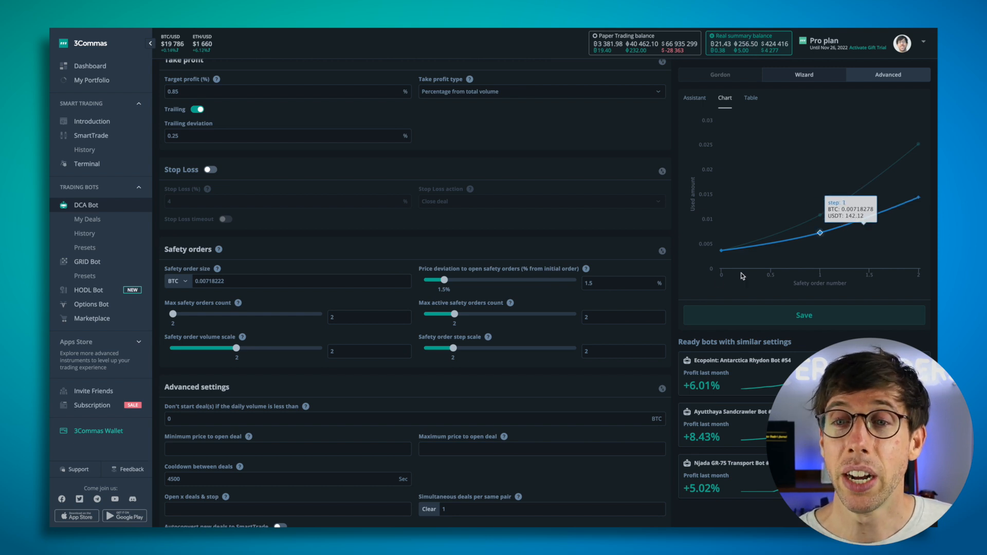
{"action": "scroll", "coordinate": [621, 260], "scroll_direction": "up", "scroll_amount": 5}
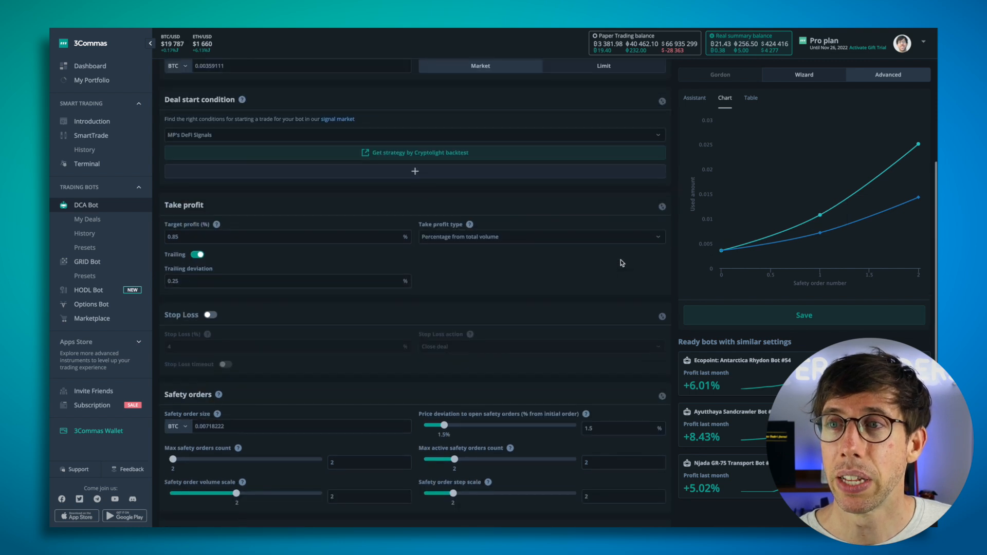
{"action": "left_click", "coordinate": [699, 104]}
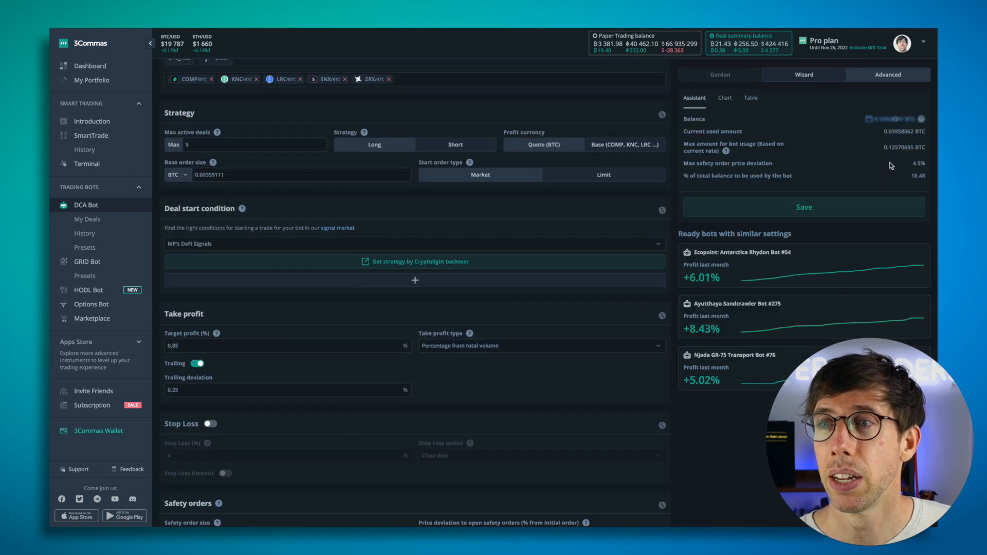
Step: Try safety order step scales of 1.5 and 0.5 in the safety orders settings
{"action": "scroll", "coordinate": [610, 223], "scroll_direction": "down", "scroll_amount": 7}
{"action": "scroll", "coordinate": [610, 223], "scroll_direction": "up", "scroll_amount": 1}
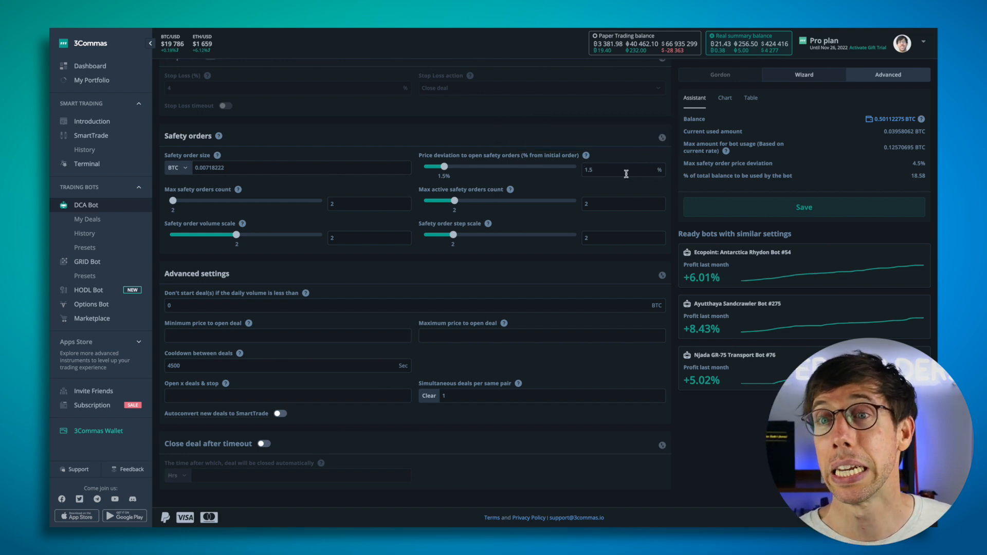
{"action": "left_click", "coordinate": [616, 235]}
{"action": "type", "text": "1"}
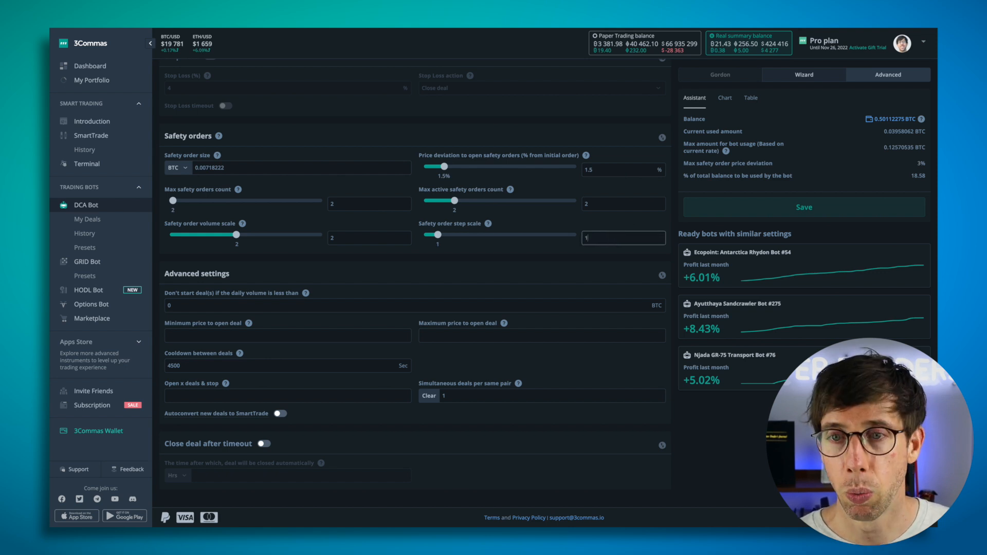
{"action": "type", "text": ".5"}
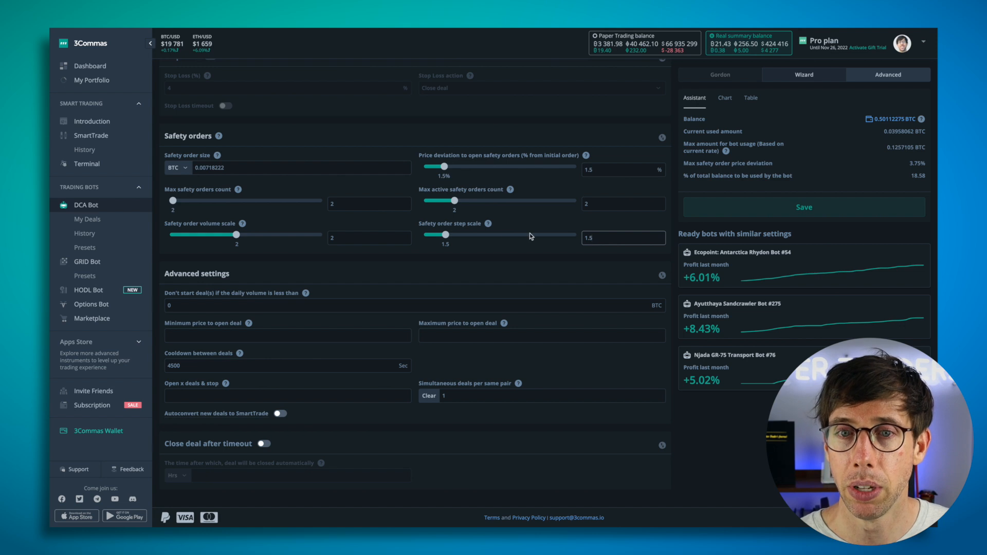
{"action": "left_click_drag", "start_coordinate": [445, 235], "coordinate": [431, 238]}
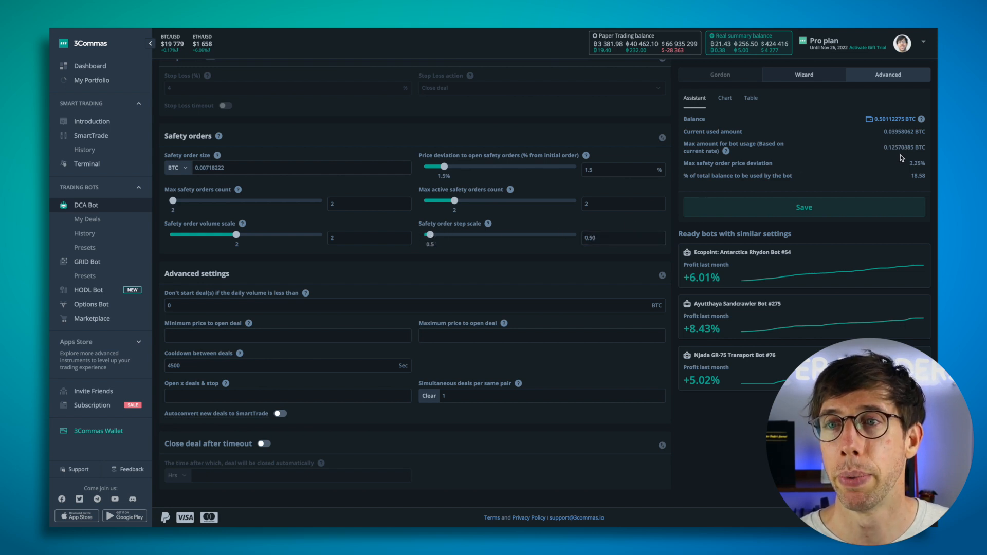
Step: Compare a safety order step scale of 1 with one of 0.5
{"action": "left_click", "coordinate": [611, 239]}
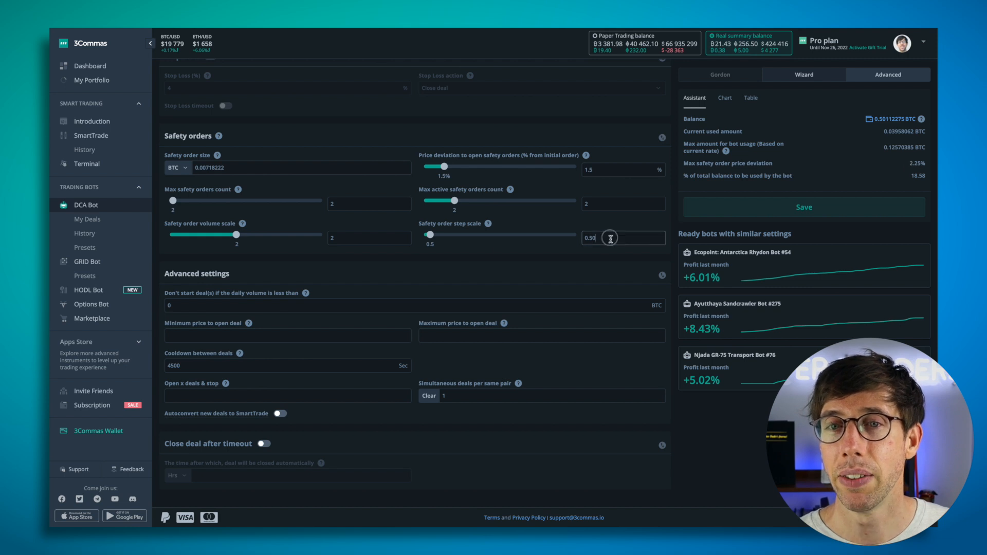
{"action": "key", "text": "ctrl+a"}
{"action": "type", "text": "1"}
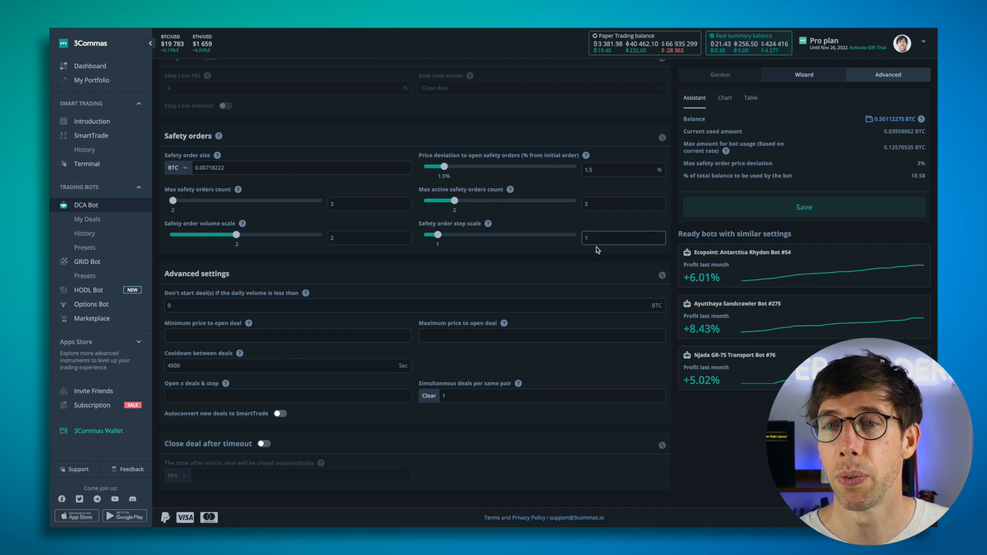
{"action": "key", "text": "BackSpace"}
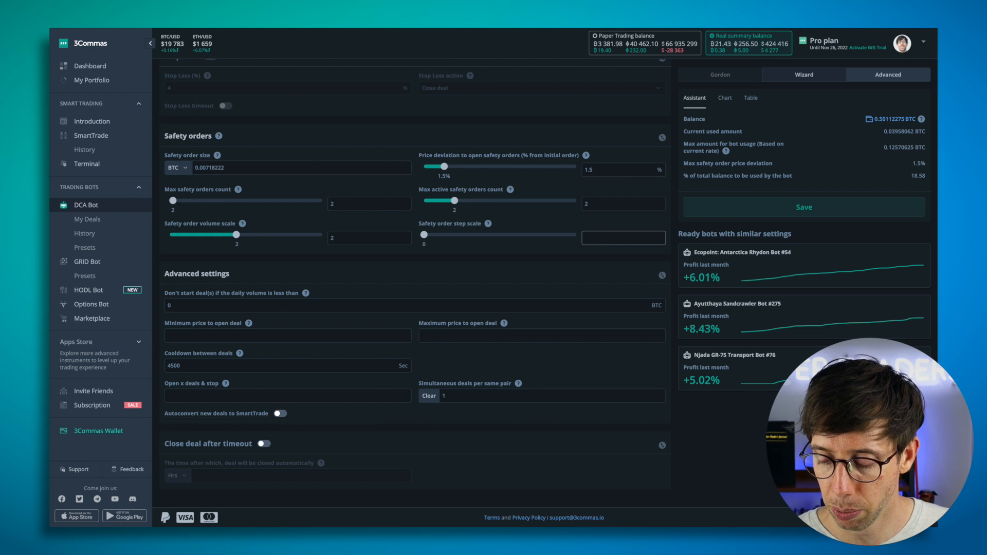
{"action": "type", "text": "0.5"}
{"action": "left_click", "coordinate": [582, 227]}
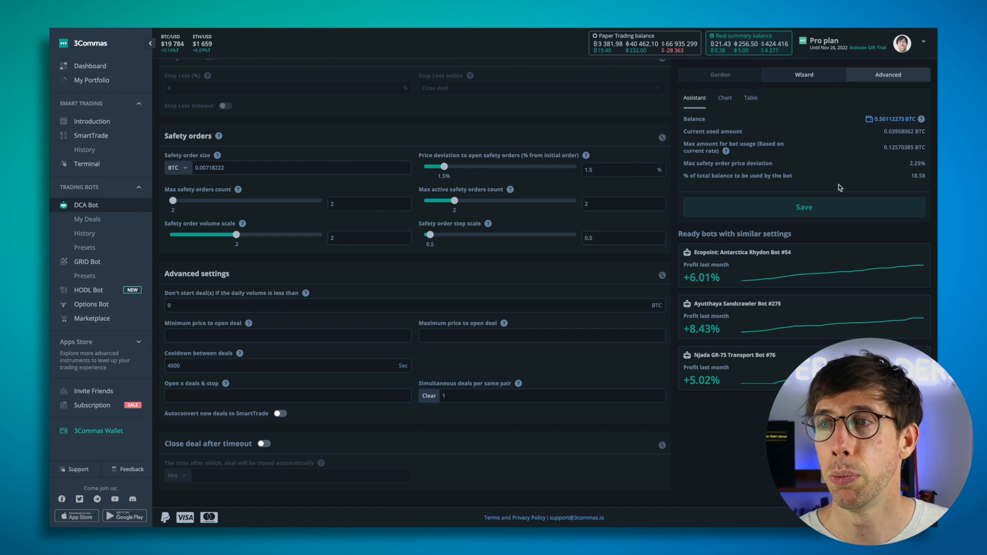
Step: Try a safety order step scale of 1 again and return the scale to 2
{"action": "double_click", "coordinate": [613, 241]}
{"action": "type", "text": "1"}
{"action": "left_click", "coordinate": [608, 223]}
{"action": "double_click", "coordinate": [600, 236]}
{"action": "type", "text": "2"}
{"action": "left_click", "coordinate": [605, 228]}
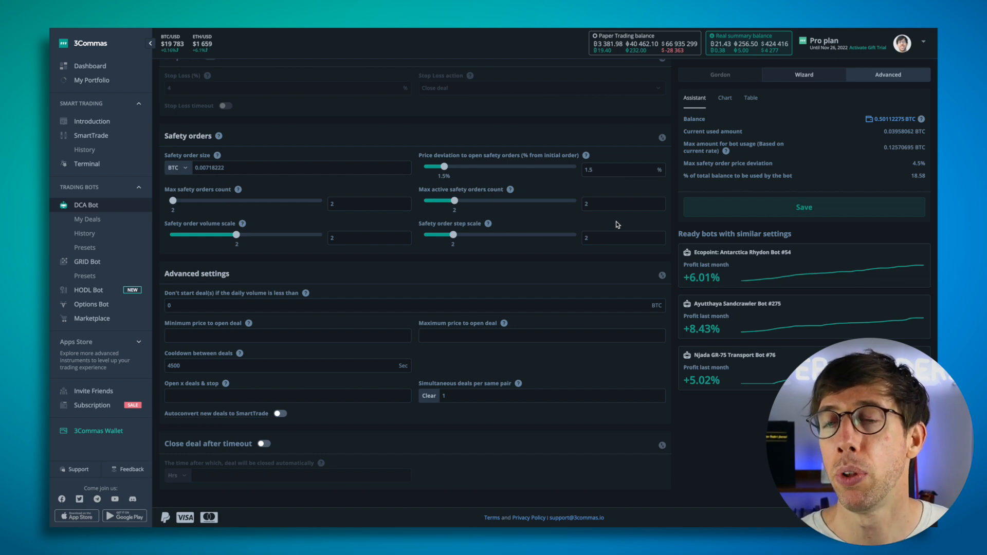
Step: Try a max active safety orders count of 0 and return it to 2
{"action": "double_click", "coordinate": [610, 206]}
{"action": "type", "text": "0"}
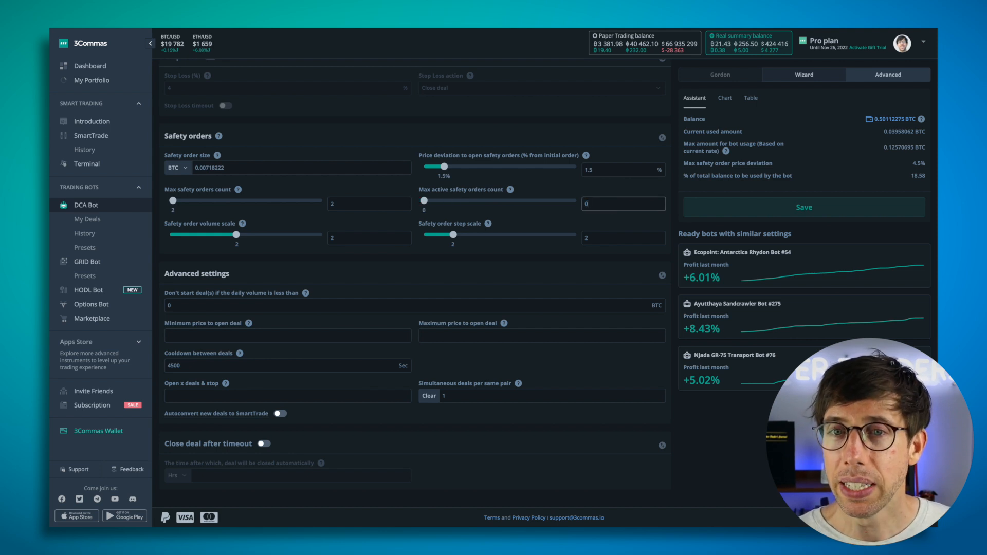
{"action": "left_click", "coordinate": [600, 193]}
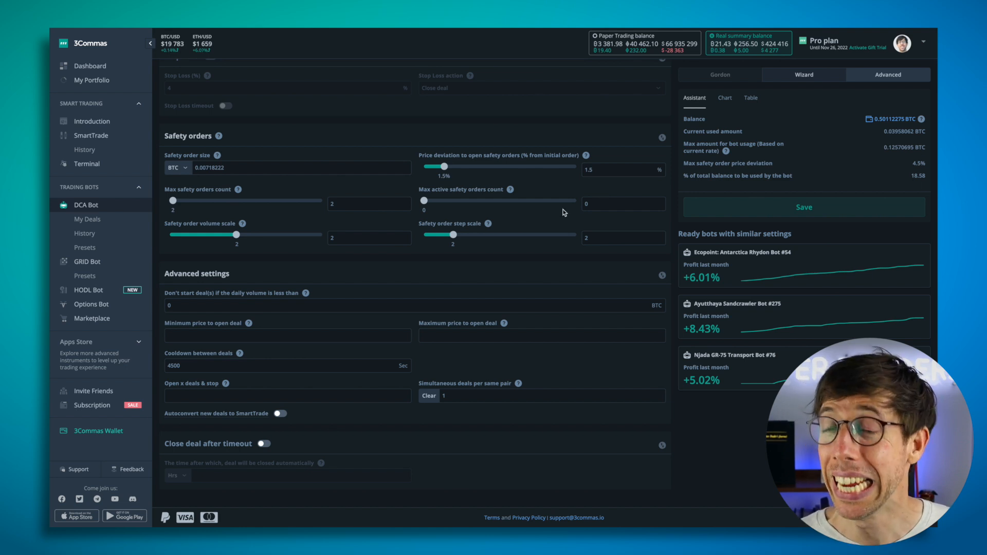
{"action": "double_click", "coordinate": [604, 205]}
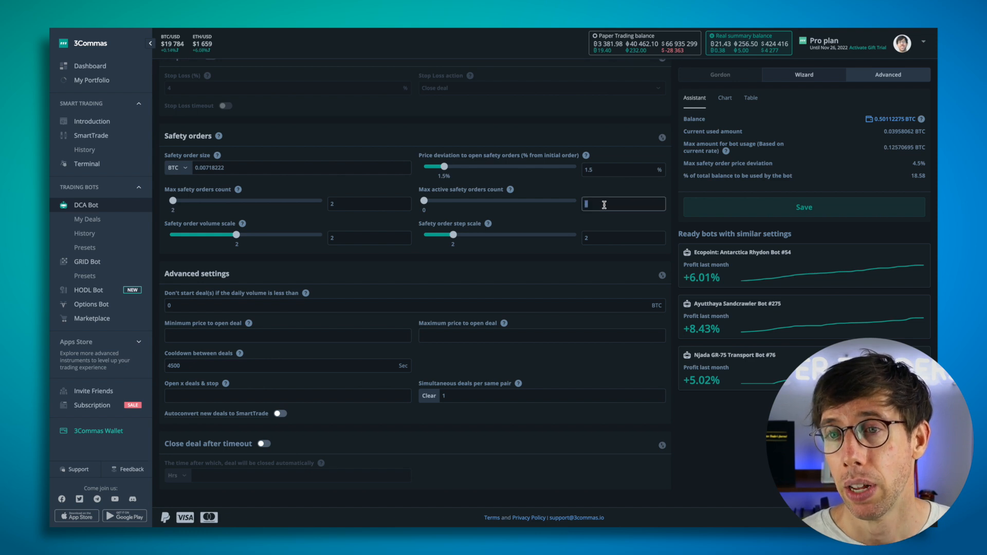
{"action": "type", "text": "2"}
{"action": "left_click", "coordinate": [578, 195]}
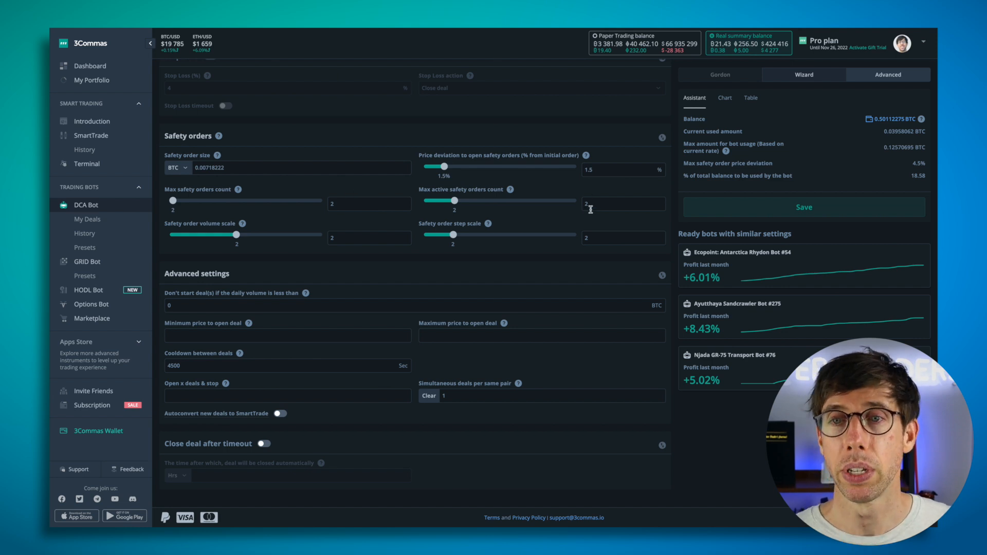
Step: Try limiting the max active safety orders count to 1 and restore it to 2
{"action": "left_click", "coordinate": [617, 203]}
{"action": "key", "text": "BackSpace"}
{"action": "type", "text": "1"}
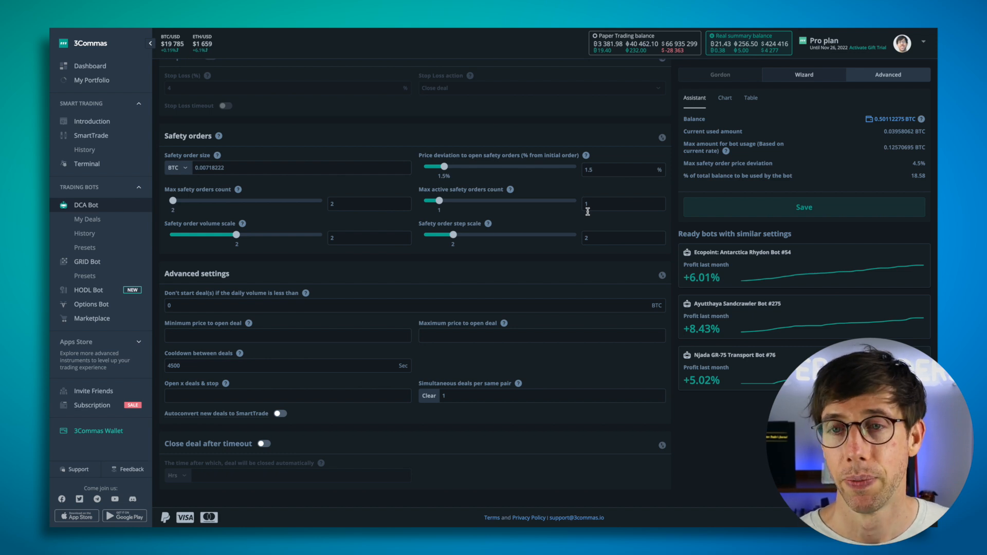
{"action": "left_click_drag", "start_coordinate": [591, 204], "coordinate": [581, 207]}
{"action": "type", "text": "2"}
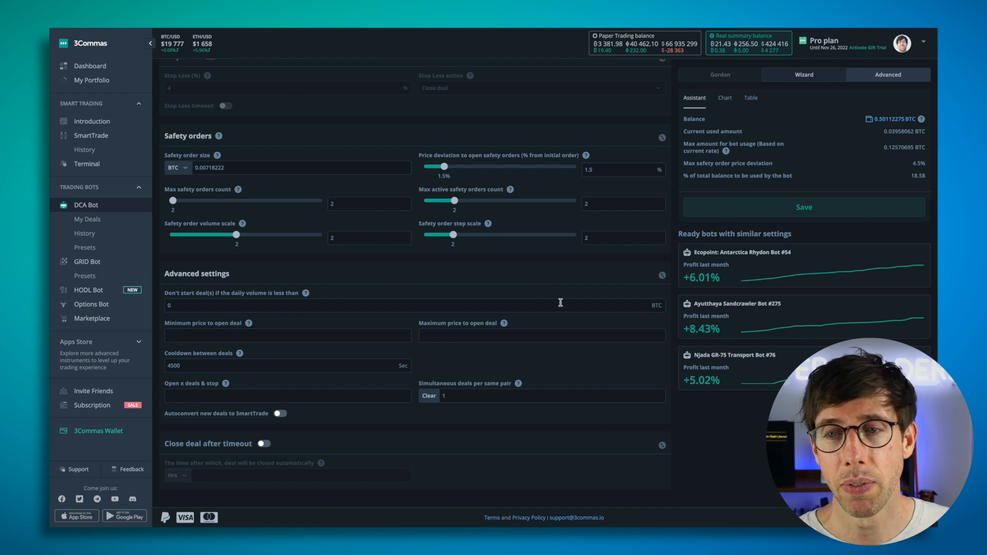
Step: Try a minimum daily volume of 100 BTC for starting deals and clear the value
{"action": "left_click", "coordinate": [590, 308]}
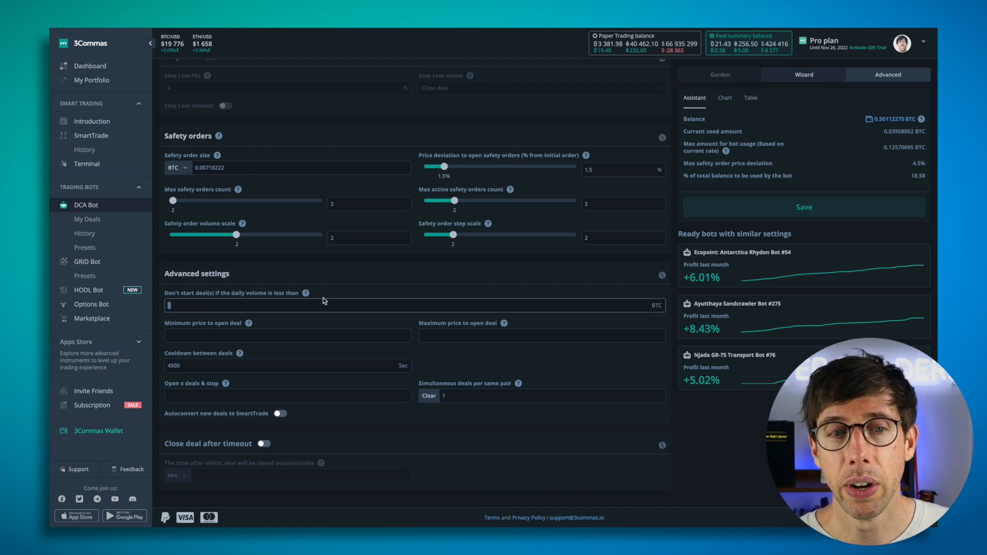
{"action": "type", "text": "100"}
{"action": "left_click", "coordinate": [359, 272]}
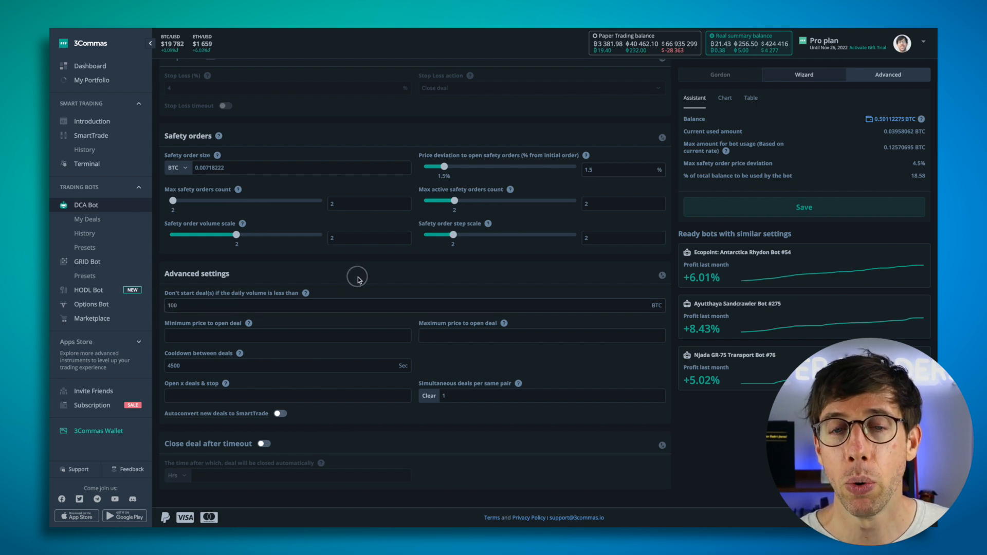
{"action": "double_click", "coordinate": [363, 306]}
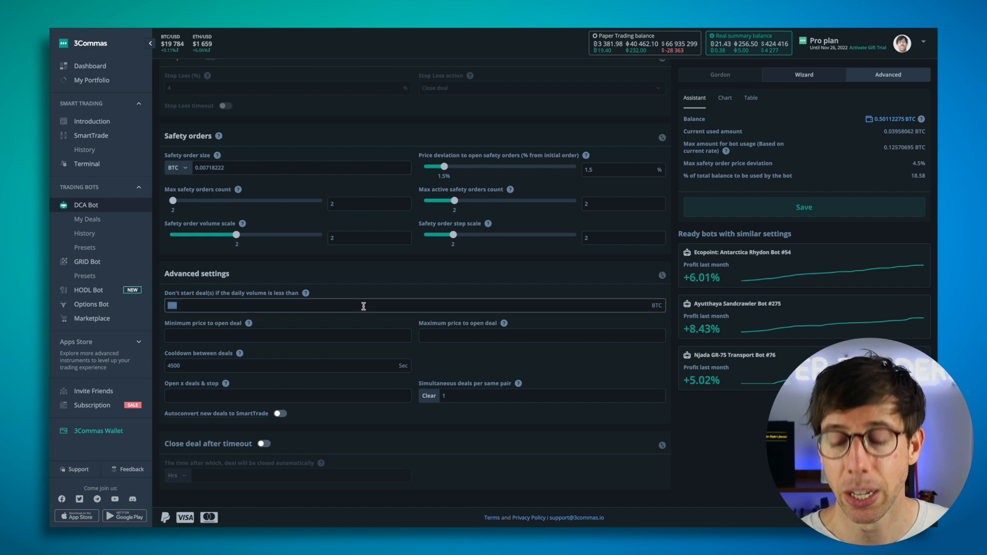
{"action": "key", "text": "BackSpace"}
{"action": "left_click", "coordinate": [373, 289]}
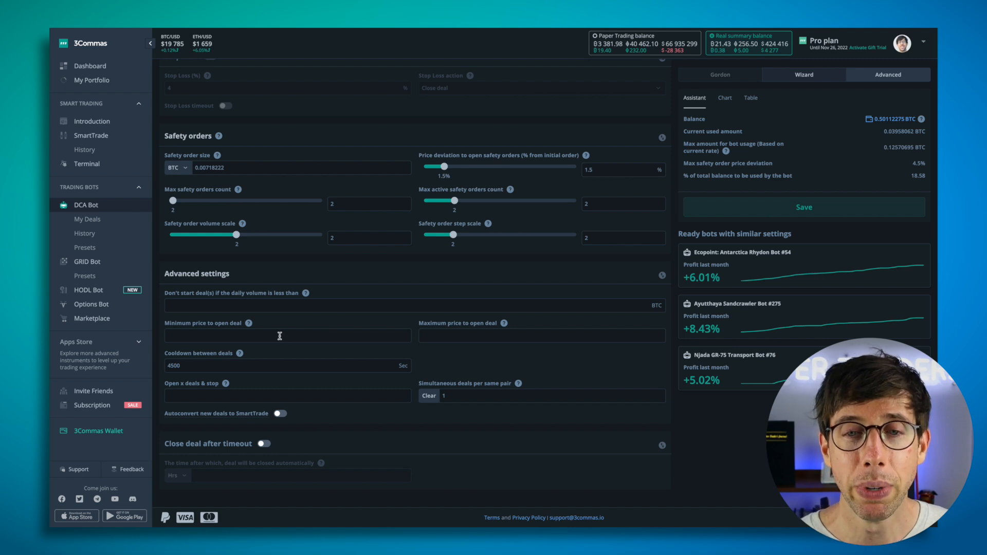
Step: Review the bot's pairs and strategy settings, and set the minimum price to open a deal to 0.00000100
{"action": "scroll", "coordinate": [279, 335], "scroll_direction": "up", "scroll_amount": 15}
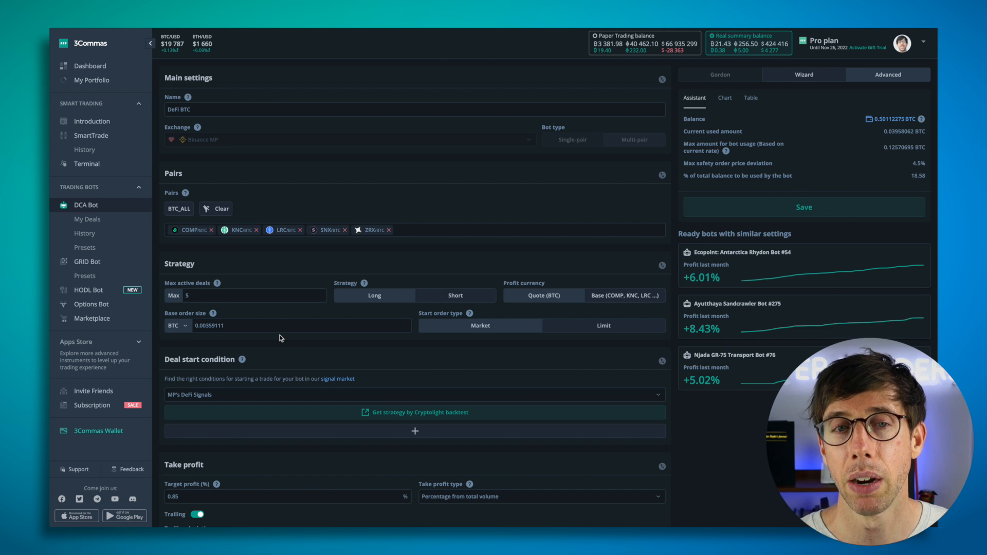
{"action": "scroll", "coordinate": [281, 338], "scroll_direction": "down", "scroll_amount": 15}
{"action": "left_click", "coordinate": [279, 335]}
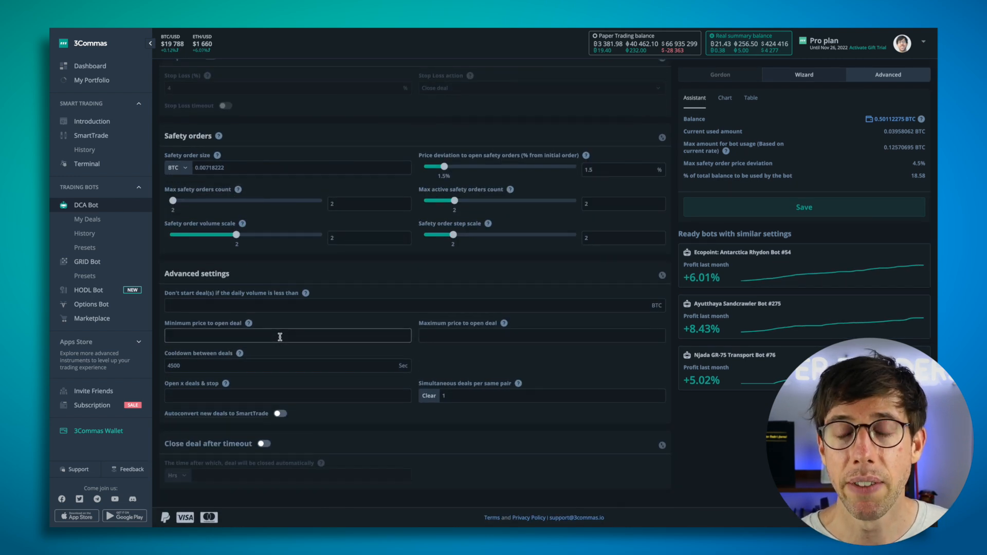
{"action": "scroll", "coordinate": [279, 336], "scroll_direction": "up", "scroll_amount": 10}
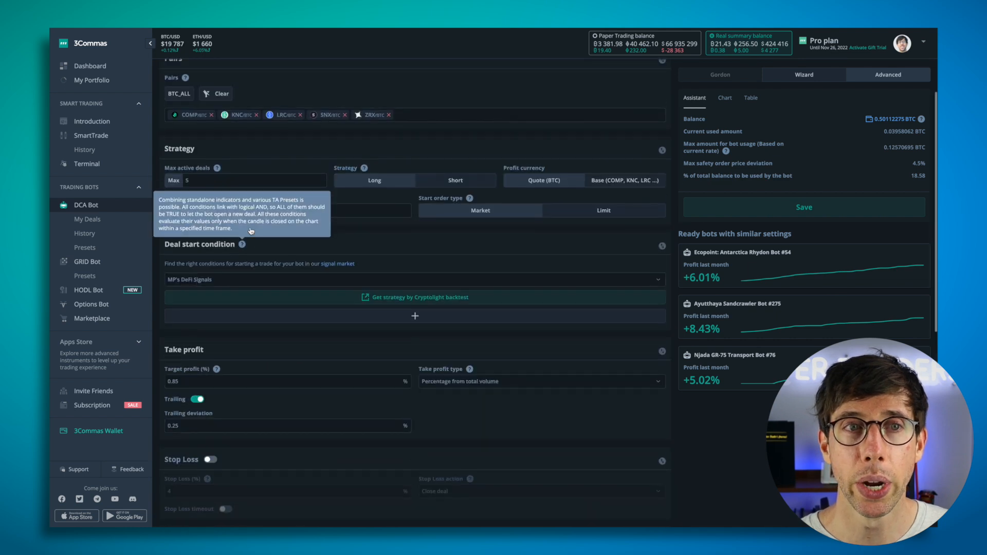
{"action": "scroll", "coordinate": [300, 353], "scroll_direction": "down", "scroll_amount": 10}
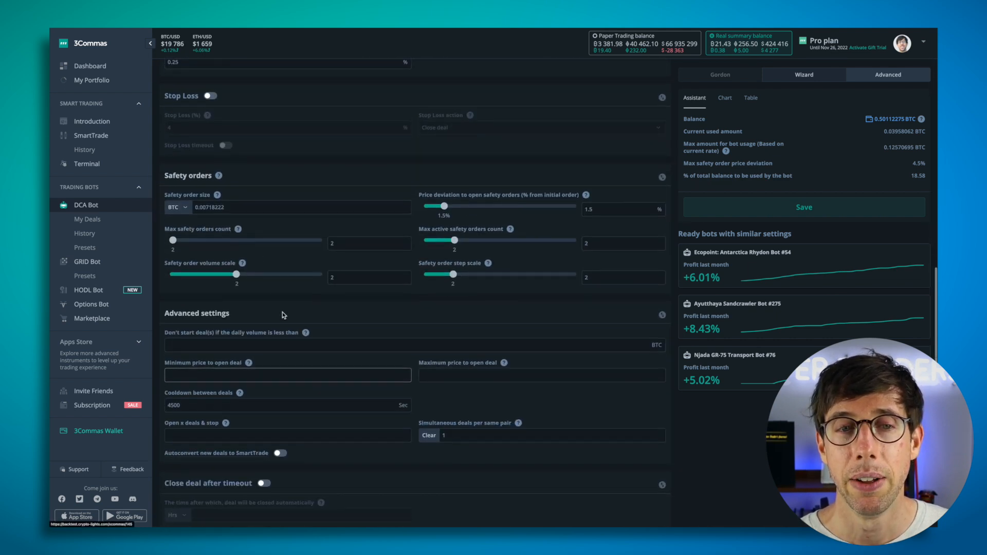
{"action": "type", "text": "0.00000100"}
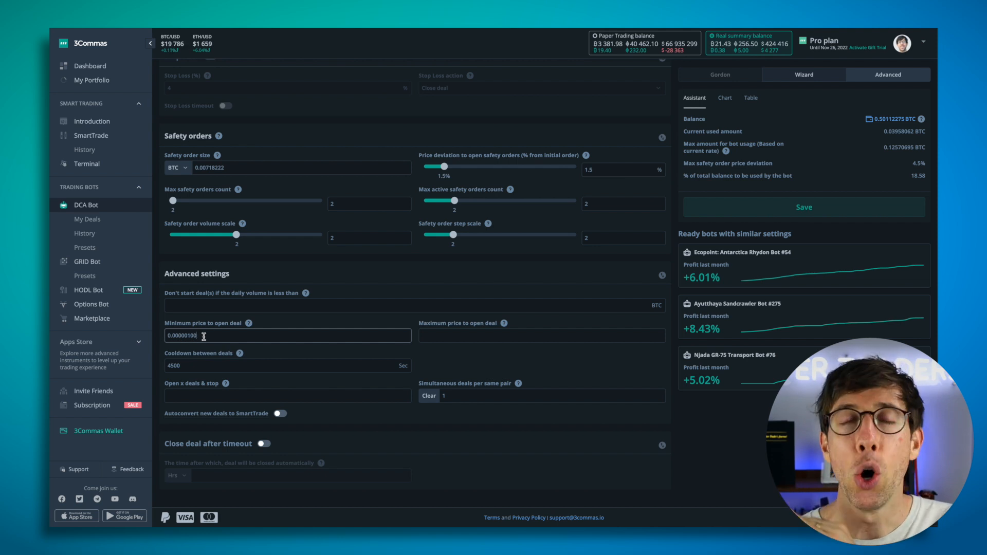
Step: Set the maximum price to open a deal to 0.00010000
{"action": "left_click", "coordinate": [472, 335]}
{"action": "type", "text": "0.0001"}
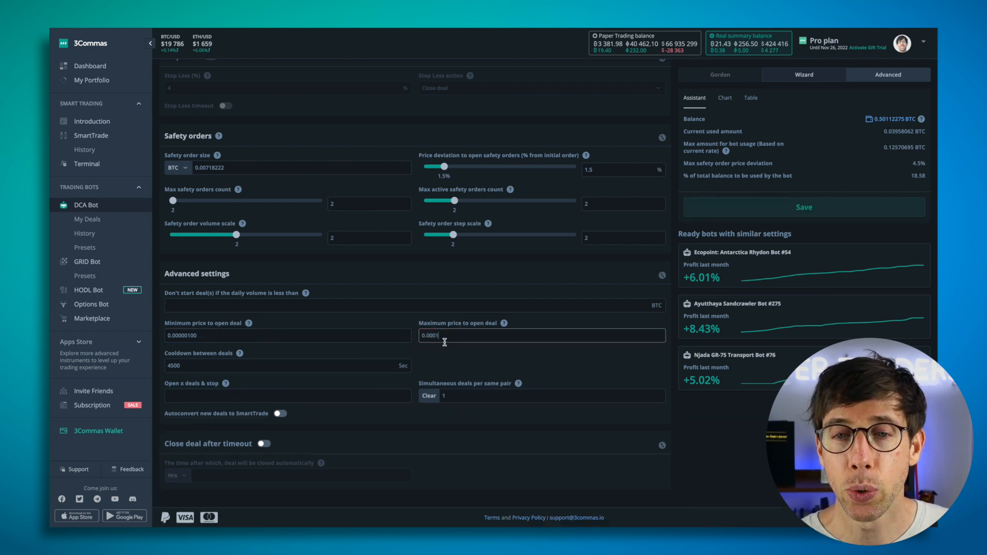
{"action": "type", "text": "0000"}
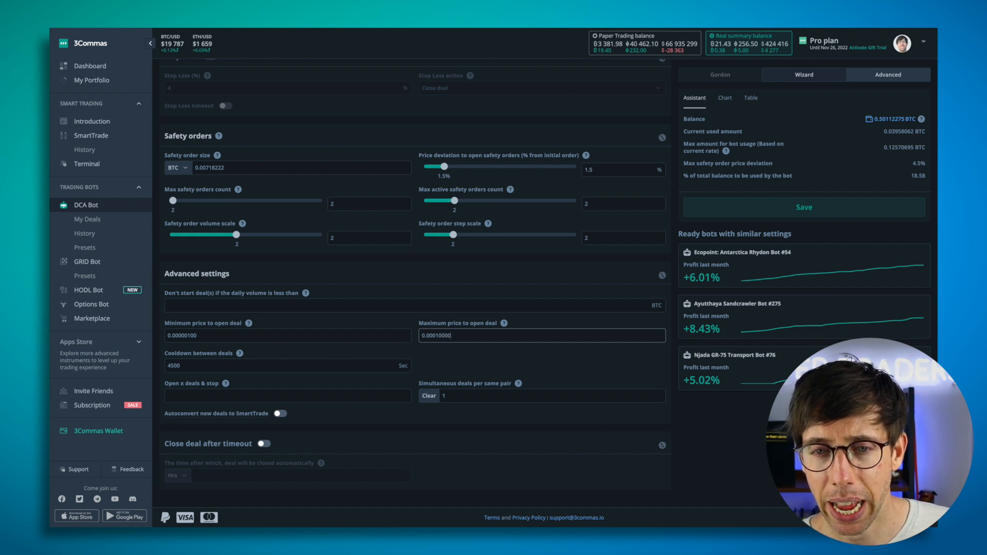
{"action": "left_click", "coordinate": [441, 349]}
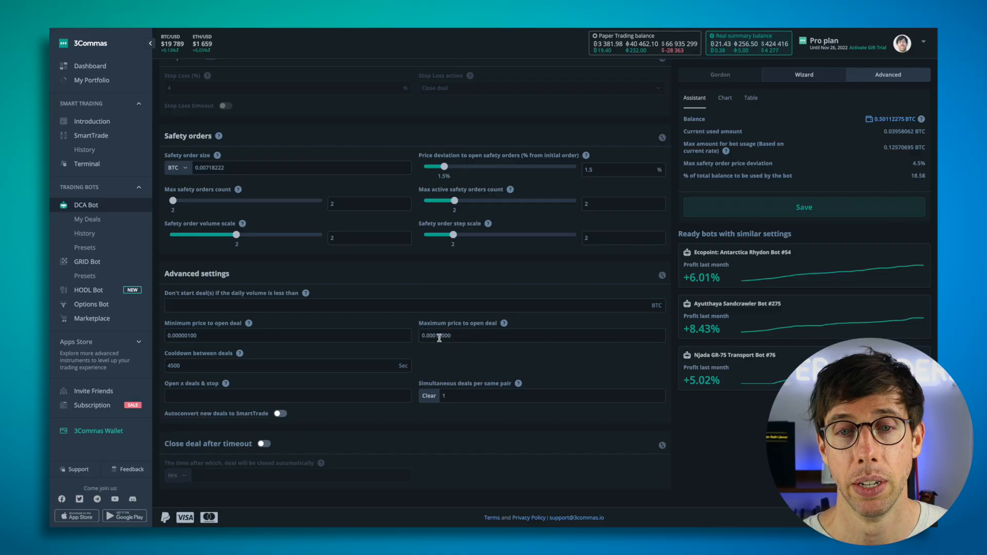
Step: Clear both the maximum and minimum price to open a deal
{"action": "left_click", "coordinate": [542, 335]}
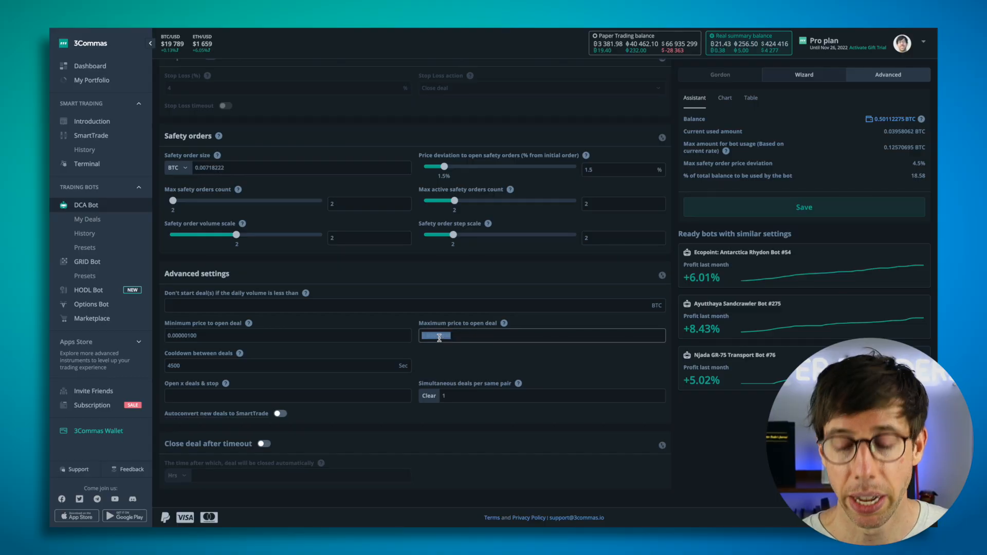
{"action": "left_click", "coordinate": [288, 335]}
{"action": "key", "text": "ctrl+a"}
{"action": "key", "text": "BackSpace"}
{"action": "left_click", "coordinate": [440, 352]}
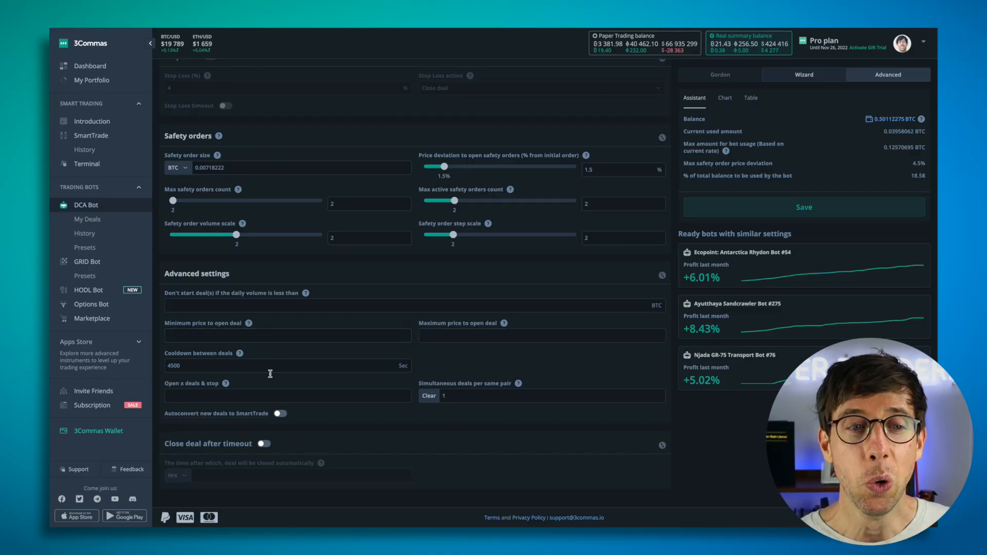